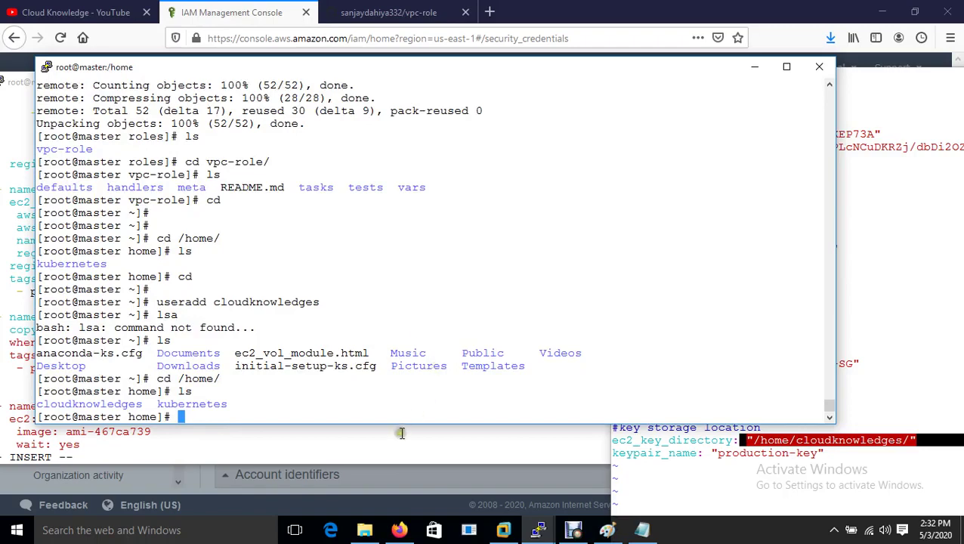
# Step: Examine the Create EC2 Instance task at the end of the vpc-role tasks file, including its group, subnet, key name and Name tag
pyautogui.click(398, 431)
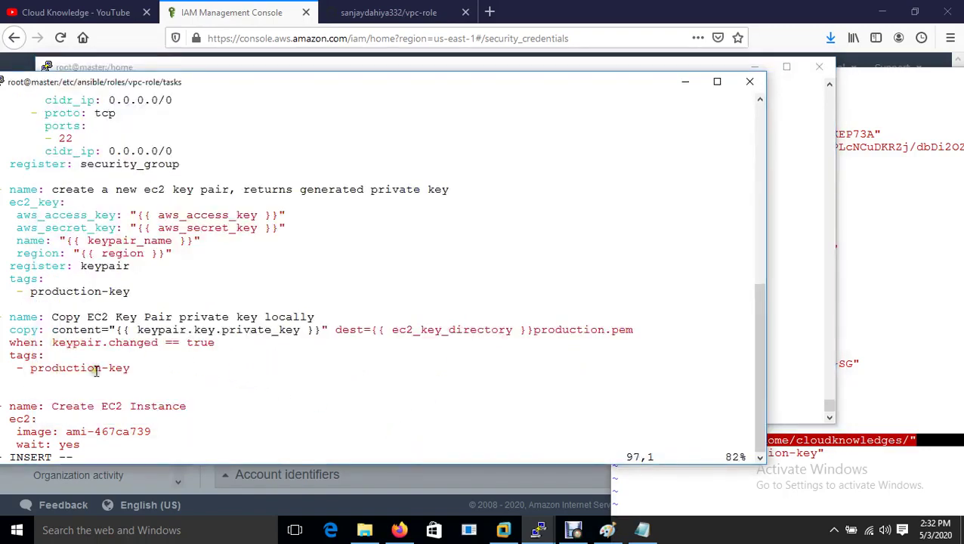
pyautogui.press('Down')
pyautogui.press('Down')
pyautogui.press('Down')
pyautogui.press('Down')
pyautogui.press('Down')
pyautogui.press('Down')
pyautogui.press('Down')
pyautogui.press('Down')
pyautogui.press('Down')
pyautogui.press('Down')
pyautogui.press('Down')
pyautogui.press('Down')
pyautogui.press('Down')
pyautogui.press('Down')
pyautogui.press('Down')
pyautogui.press('Down')
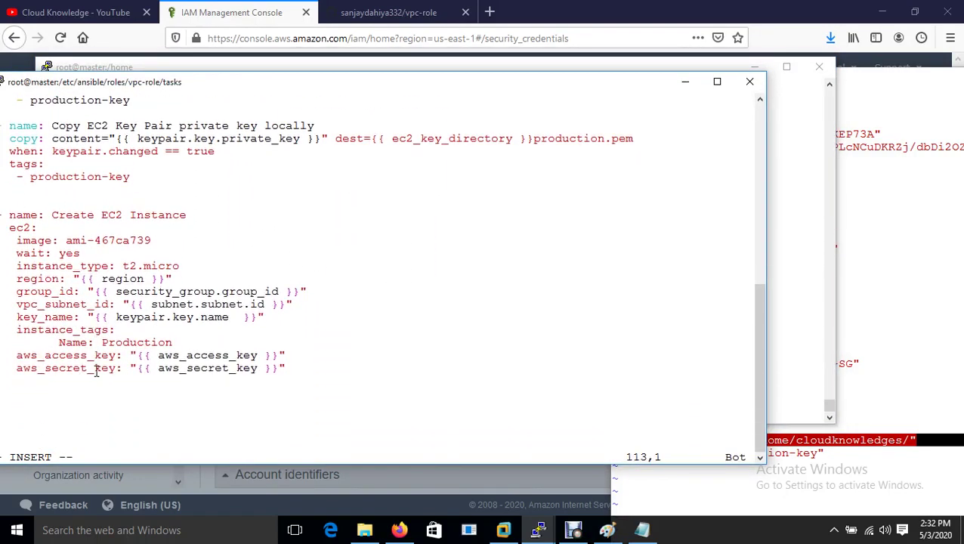
pyautogui.click(206, 87)
pyautogui.moveTo(205, 86); pyautogui.dragTo(276, 81)
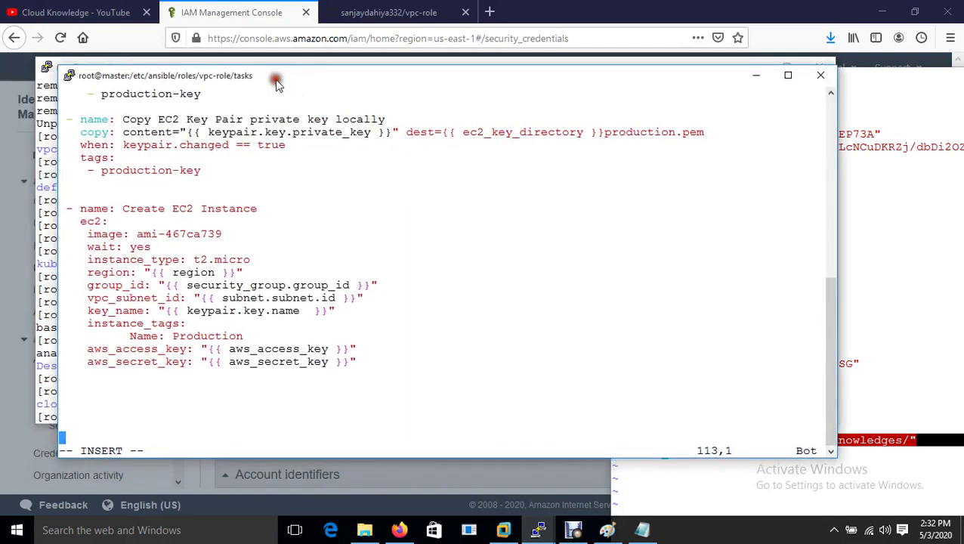
pyautogui.moveTo(88, 209); pyautogui.dragTo(257, 212)
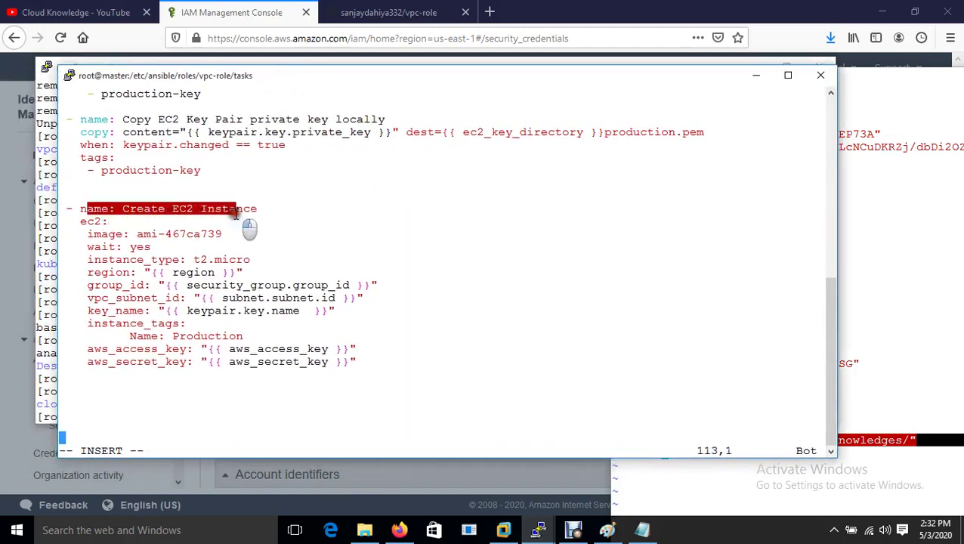
pyautogui.moveTo(135, 235); pyautogui.dragTo(87, 249)
pyautogui.click(88, 253)
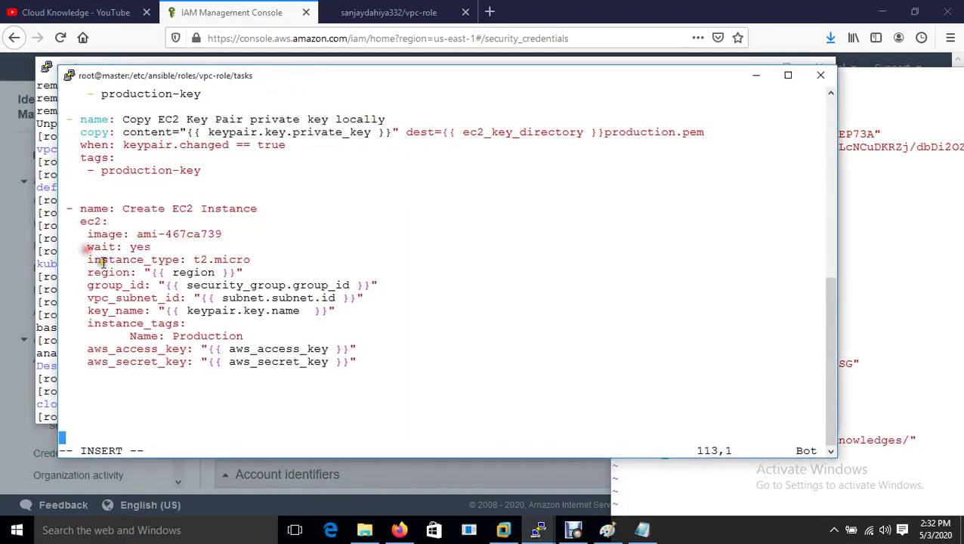
pyautogui.moveTo(164, 285); pyautogui.dragTo(400, 289)
pyautogui.click(134, 285)
pyautogui.moveTo(194, 298); pyautogui.dragTo(378, 301)
pyautogui.moveTo(155, 311); pyautogui.dragTo(423, 314)
pyautogui.moveTo(142, 340); pyautogui.dragTo(249, 339)
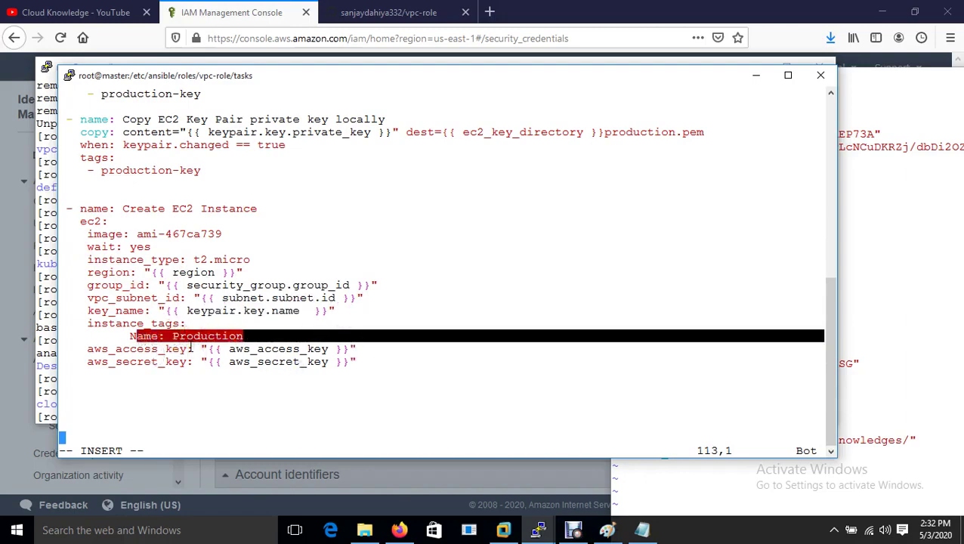
# Step: Save the vpc-role tasks file and quit vim with :wq!
pyautogui.press('Escape')
pyautogui.write(':wq!')
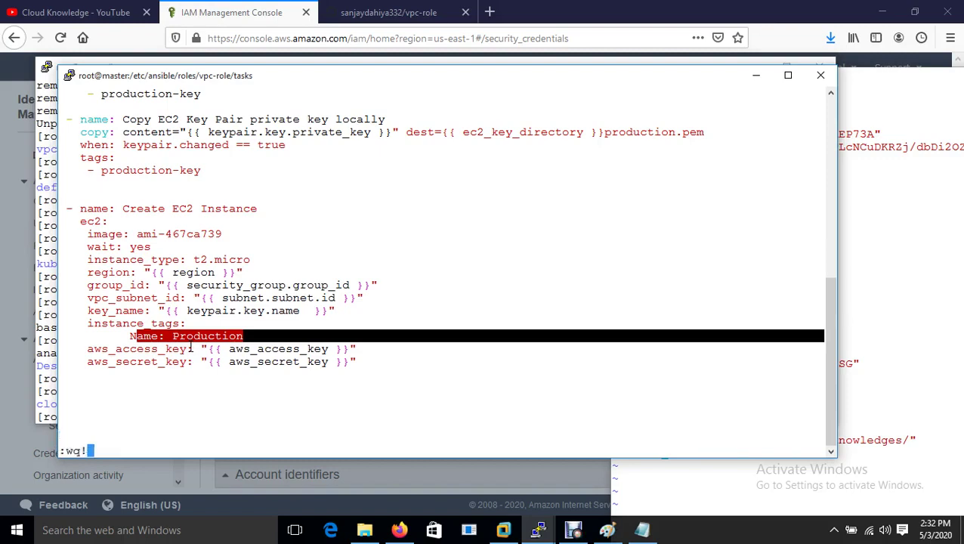
pyautogui.press('Return')
pyautogui.press('Return')
pyautogui.press('Return')
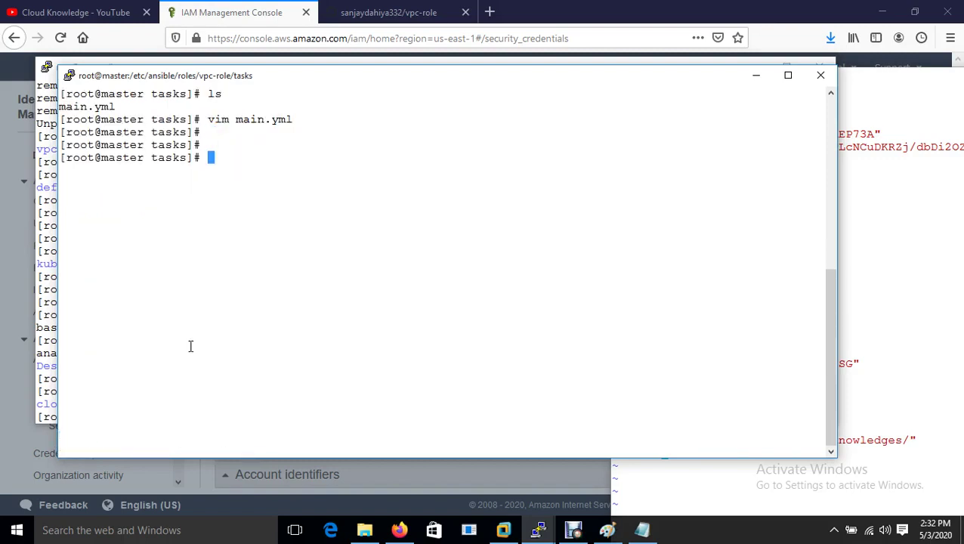
# Step: Bring the vpc-role vars file fully into view, then save it and quit vim with :wq
pyautogui.click(891, 242)
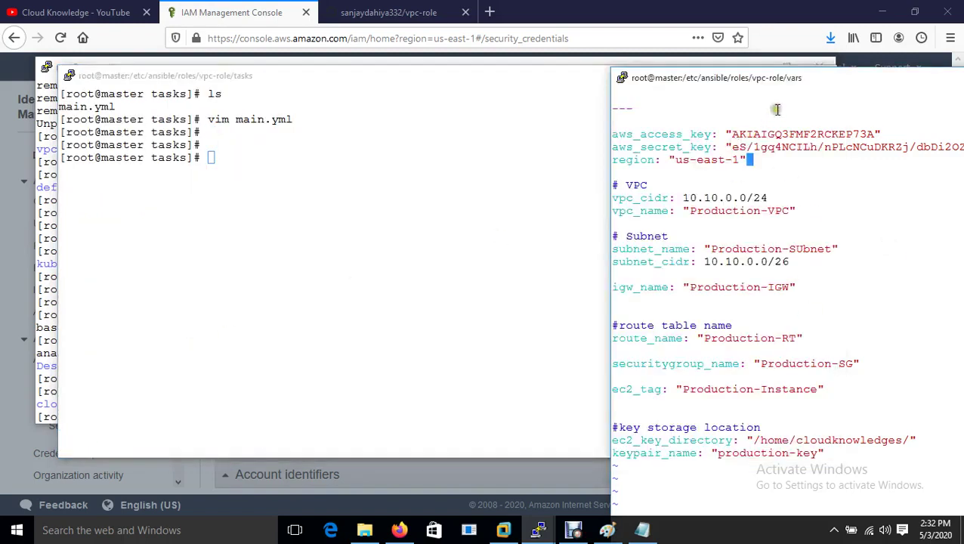
pyautogui.moveTo(790, 79); pyautogui.dragTo(716, 79)
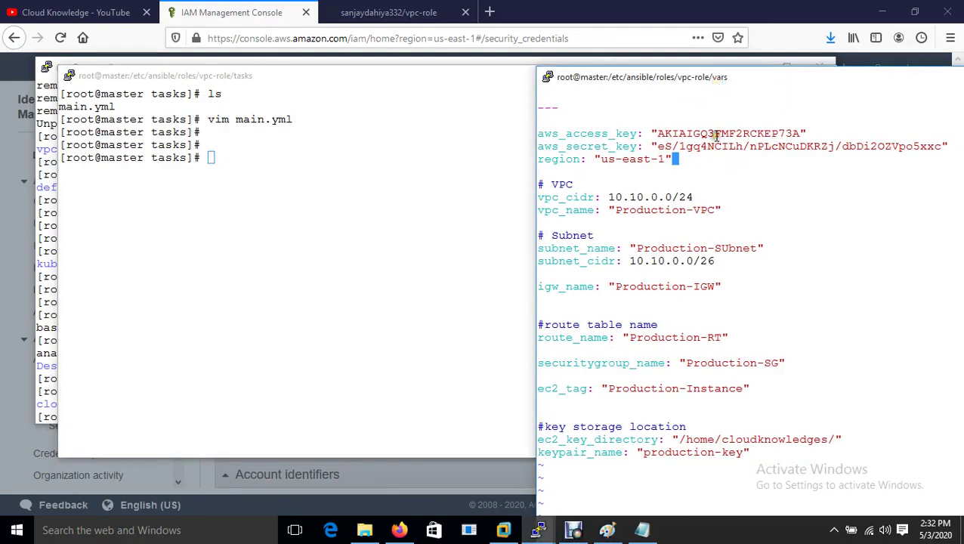
pyautogui.click(671, 160)
pyautogui.write(':wq')
pyautogui.press('Return')
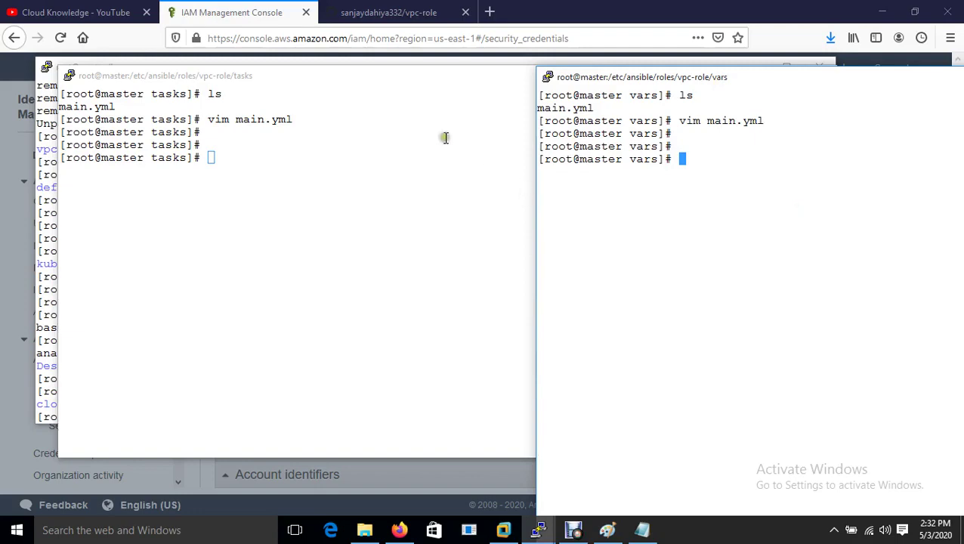
# Step: Switch to the AWS console in the browser, close the Create Access Key dialog and open the running EC2 instances list
pyautogui.click(229, 9)
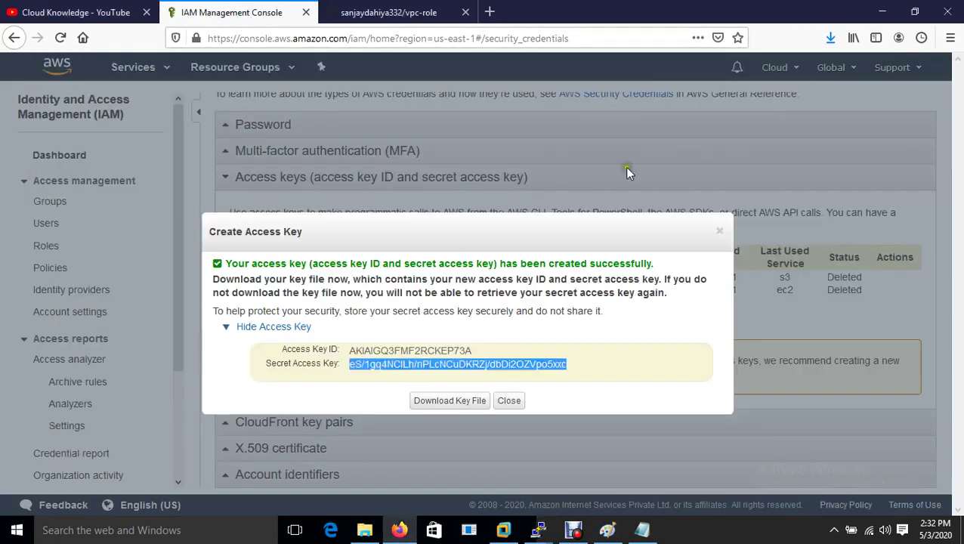
pyautogui.click(510, 402)
pyautogui.click(133, 67)
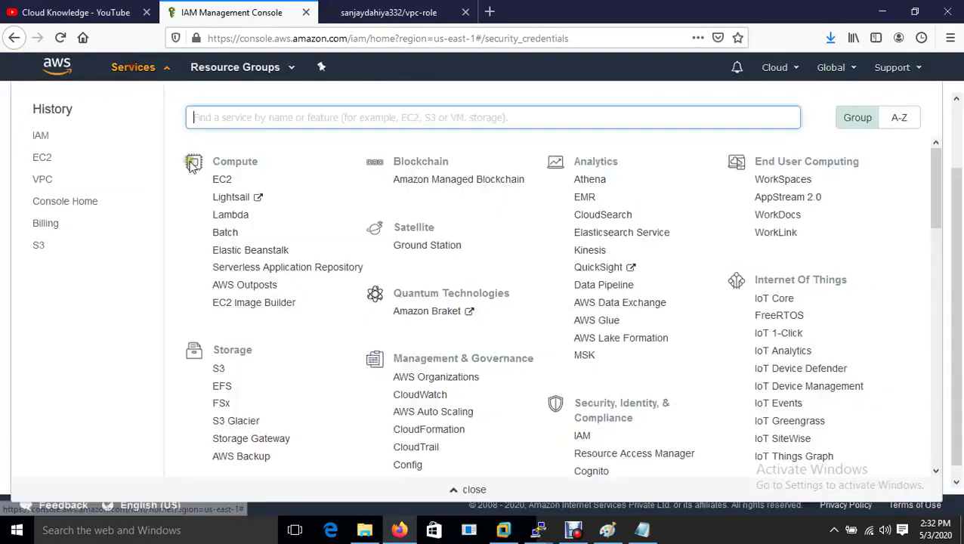
pyautogui.click(221, 181)
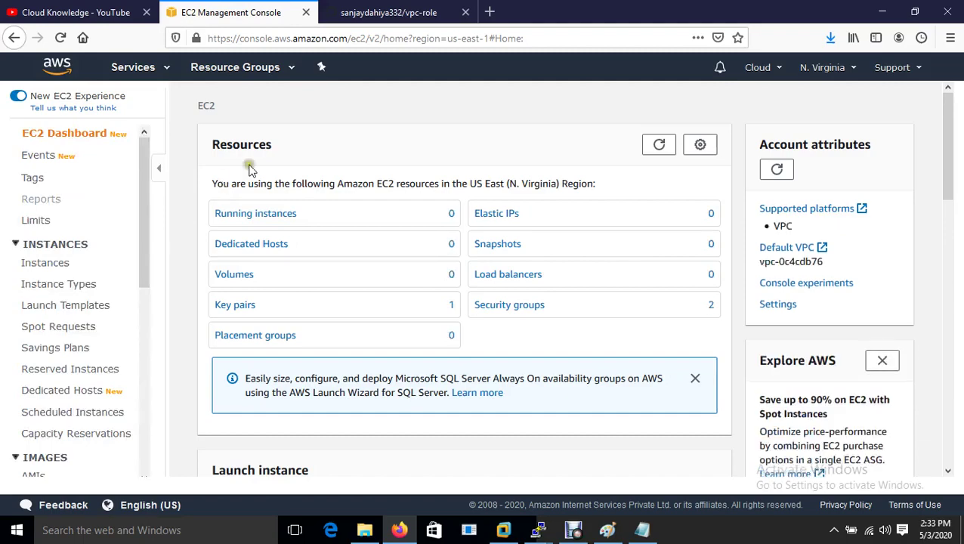
pyautogui.click(287, 212)
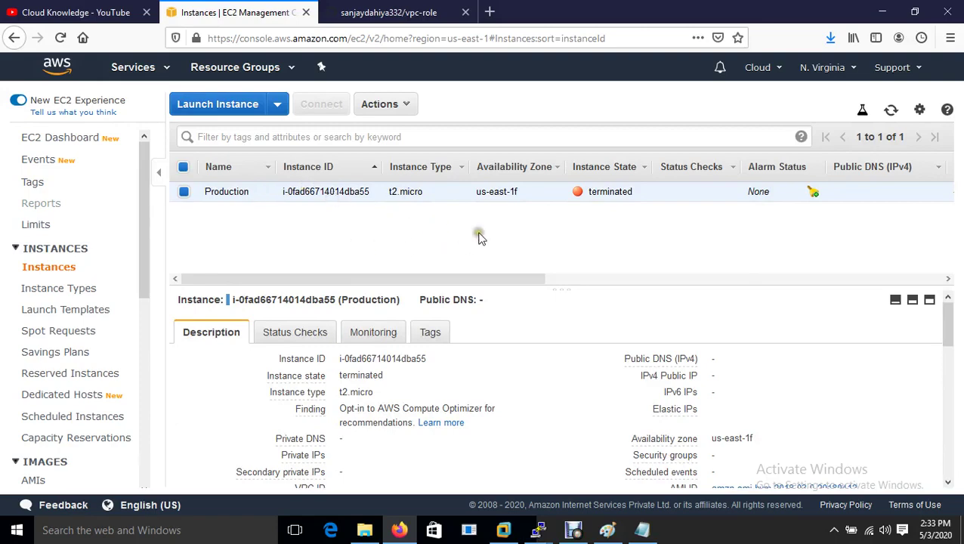
# Step: Switch to the terminal session in /home, clear its screen, change to /etc/ansible/ and list the contents
pyautogui.moveTo(538, 529)
pyautogui.click(381, 423)
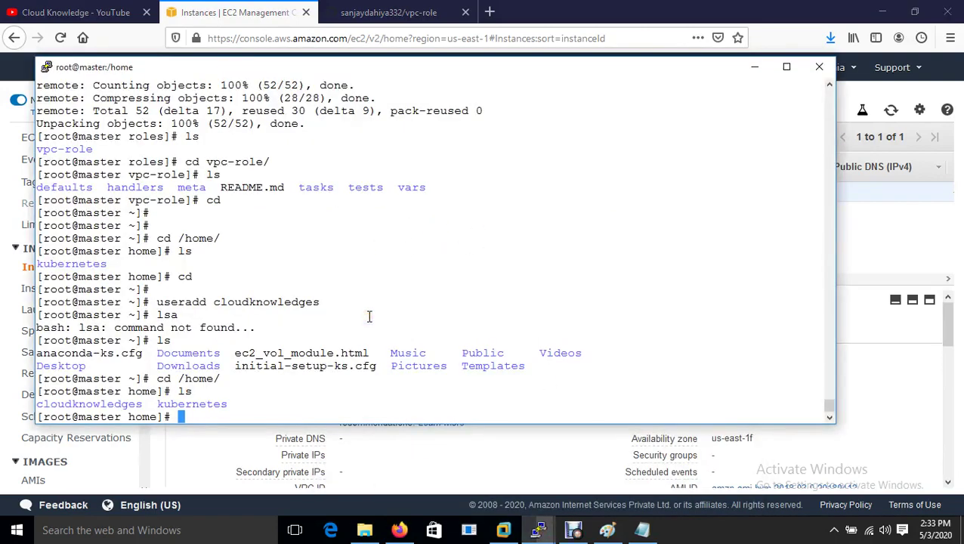
pyautogui.hotkey('ctrl', 'l')
pyautogui.write('cd ')
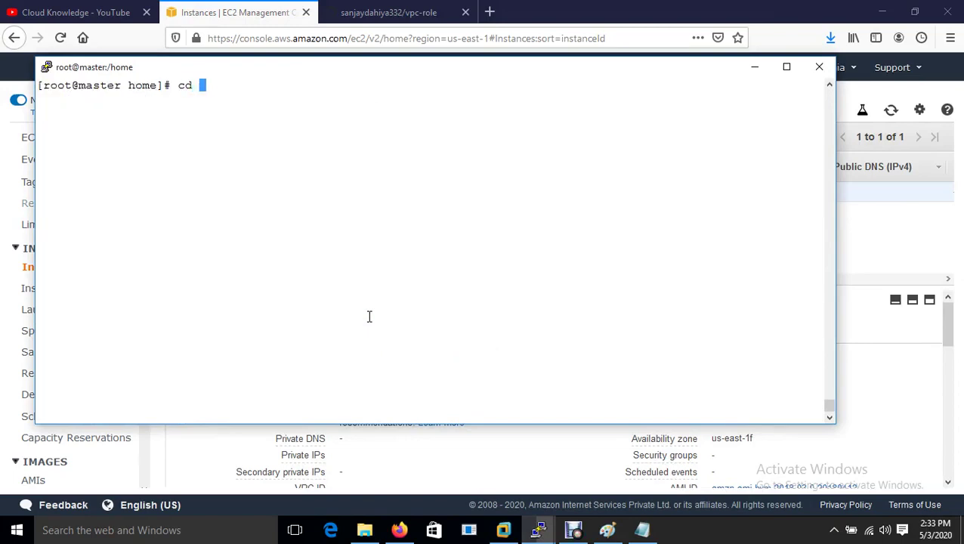
pyautogui.write('/etc/ansible/')
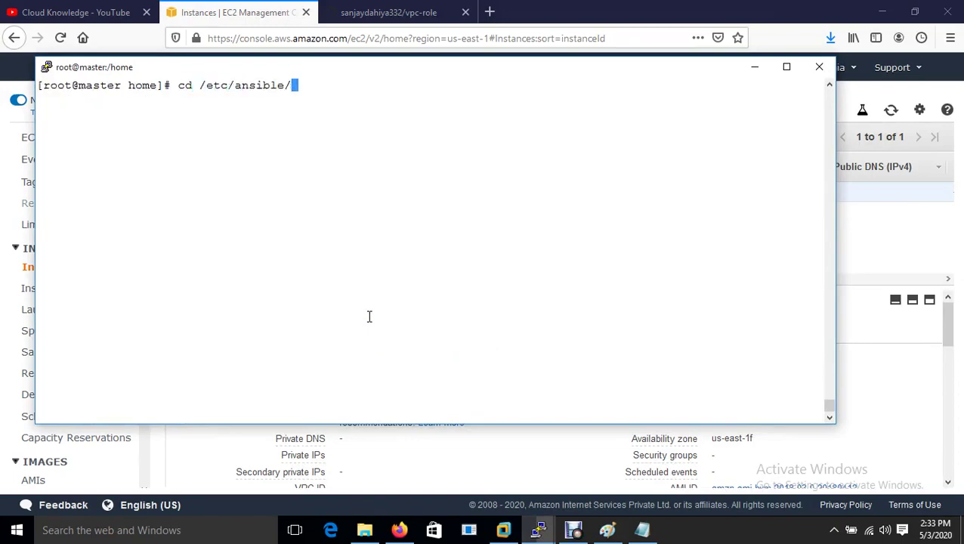
pyautogui.press('Return')
pyautogui.write('ls')
pyautogui.press('Return')
# Step: Change into roles/ and its vpc-role/ directory, listing the contents of each
pyautogui.write('cd roles/')
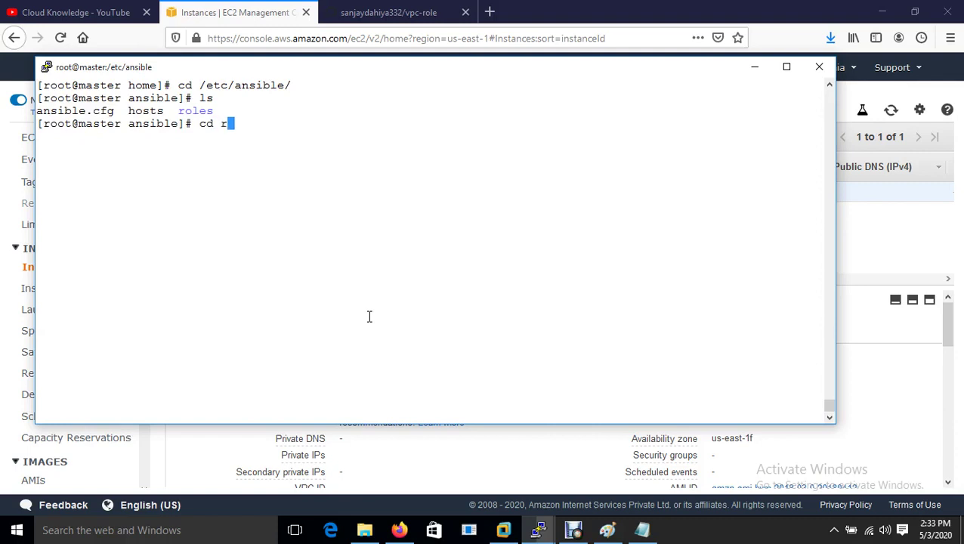
pyautogui.press('Return')
pyautogui.write('ls')
pyautogui.press('Return')
pyautogui.write('cd vpc-role/')
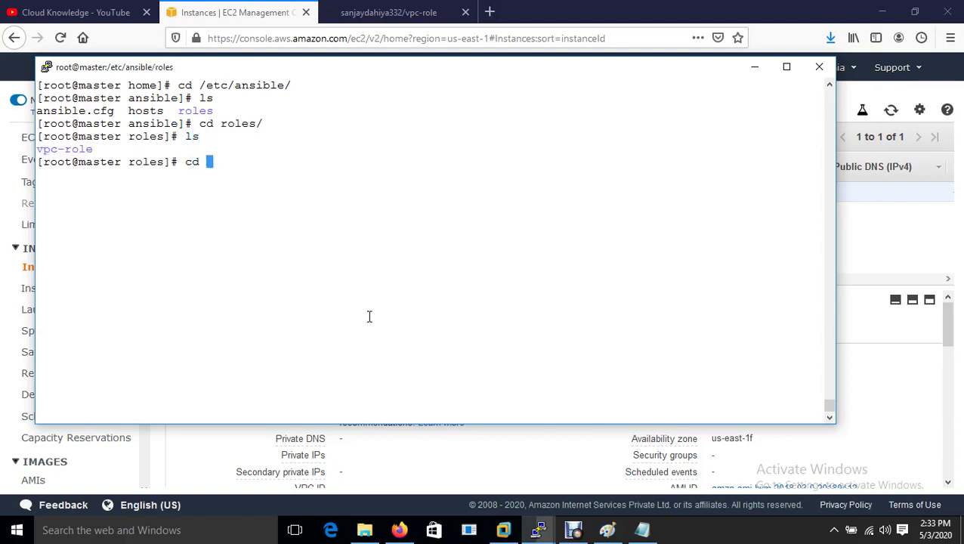
pyautogui.press('Return')
pyautogui.write('ls')
pyautogui.press('Return')
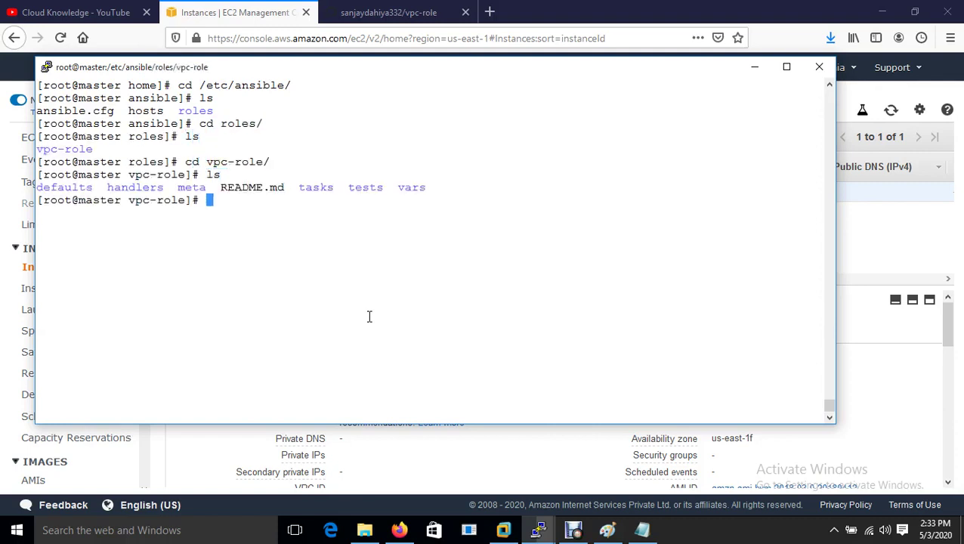
# Step: Change into the role's tests/ directory and list its files
pyautogui.write('cd tests/')
pyautogui.press('Return')
pyautogui.write('ls')
pyautogui.press('Return')
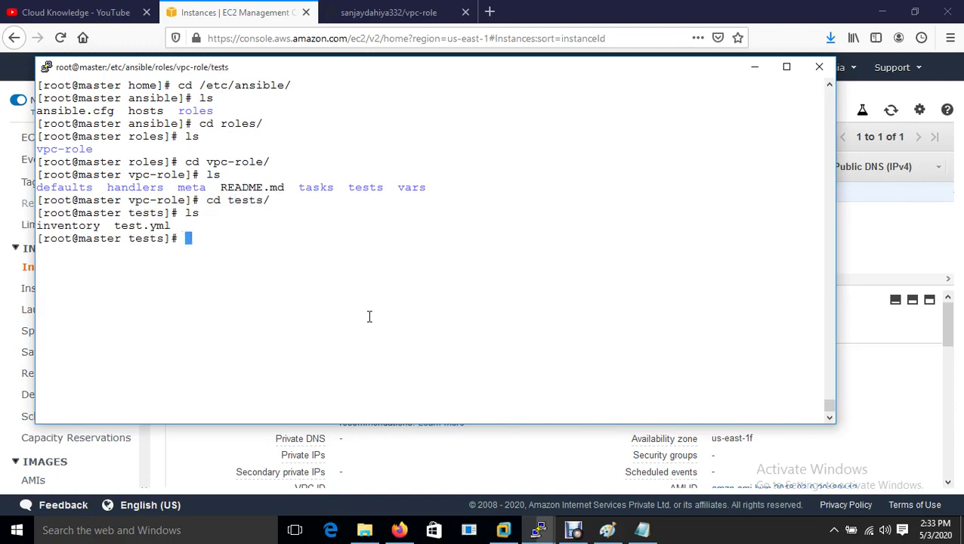
# Step: Open test.yml in vim, check the vpc-role entry under roles, and close the file with :wq
pyautogui.write('vim te')
pyautogui.press('Tab')
pyautogui.press('Return')
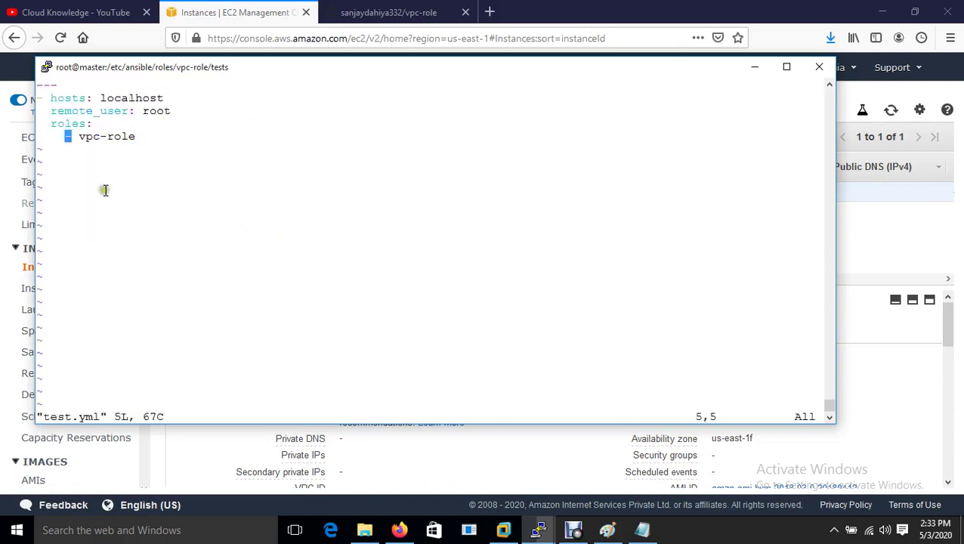
pyautogui.click(77, 130)
pyautogui.tripleClick(77, 130)
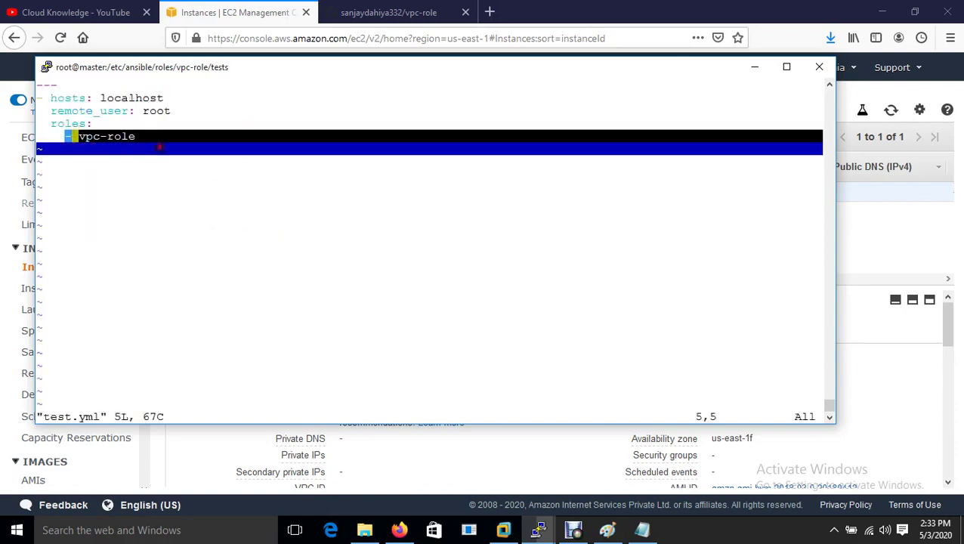
pyautogui.click(145, 181)
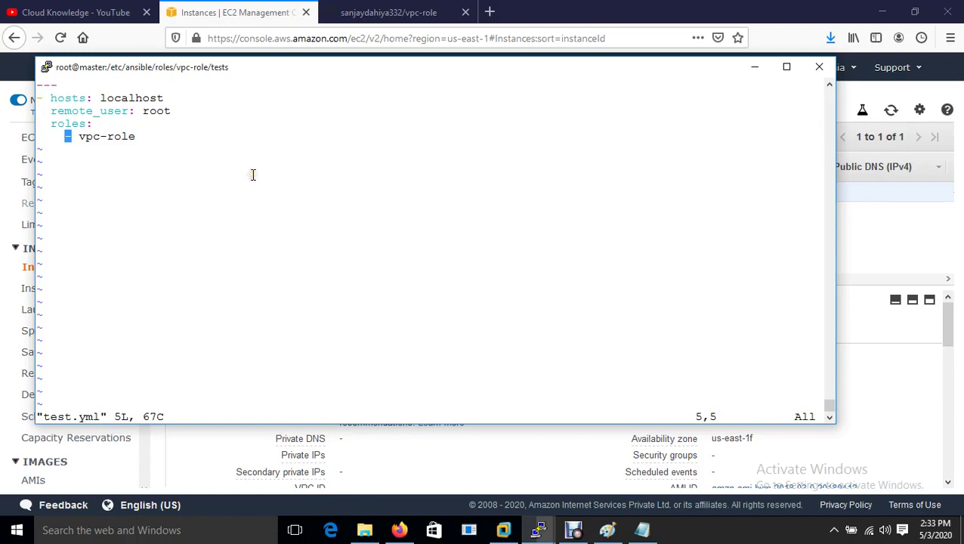
pyautogui.write(':wq')
pyautogui.press('Return')
# Step: Clear the terminal screen and run the playbook with ansible-playbook test.yml
pyautogui.write('ansible')
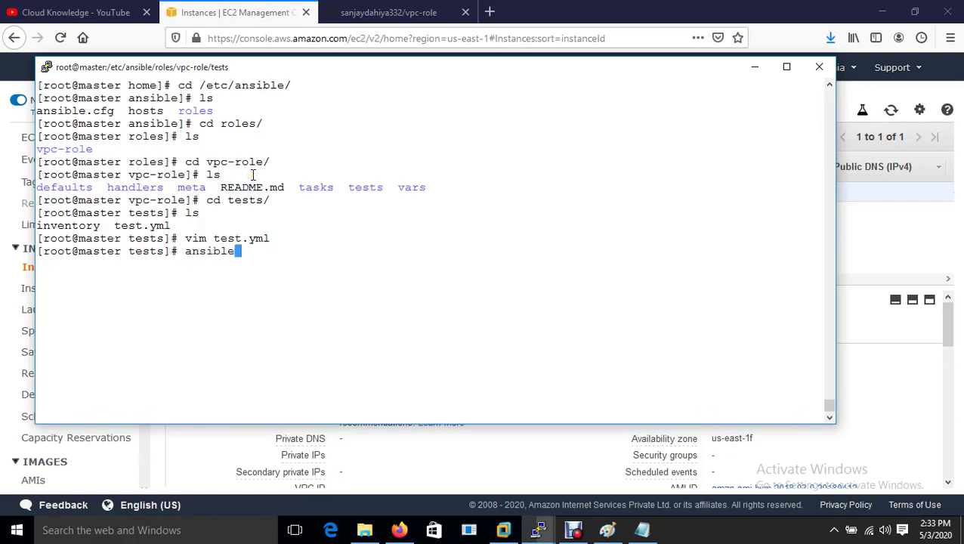
pyautogui.hotkey('ctrl', 'l')
pyautogui.write('-')
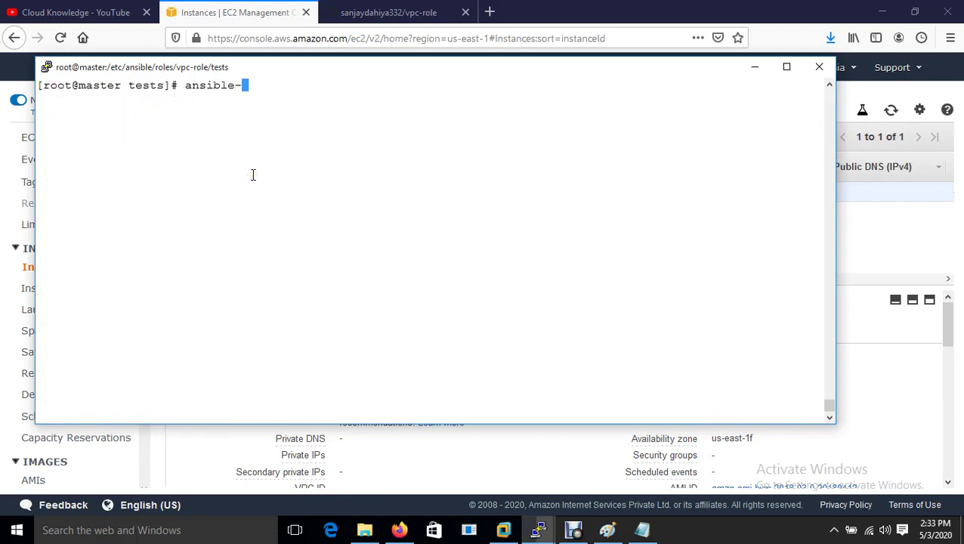
pyautogui.write('playbook test.yml')
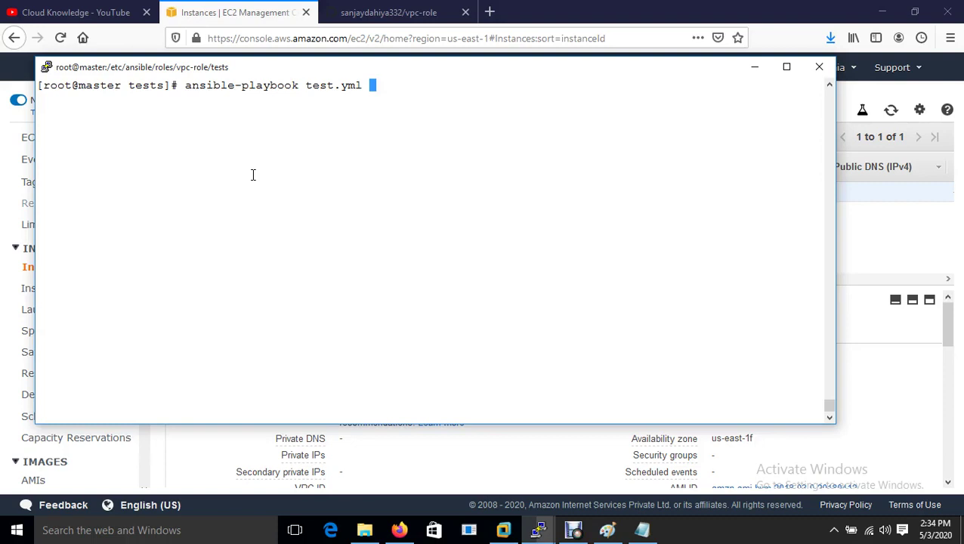
pyautogui.press('Return')
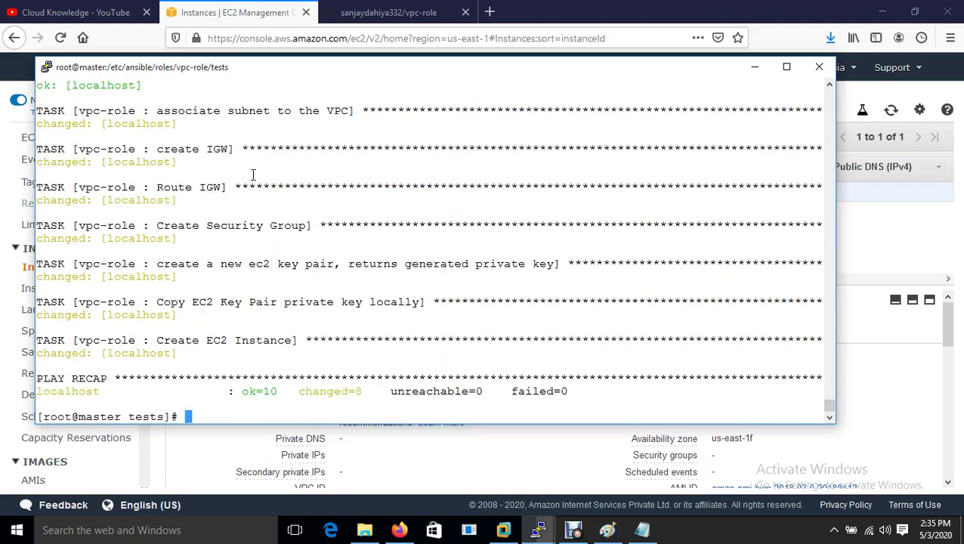
# Step: Switch to the browser, refresh the EC2 instances list and show the details of only the running Production instance
pyautogui.click(892, 229)
pyautogui.click(889, 108)
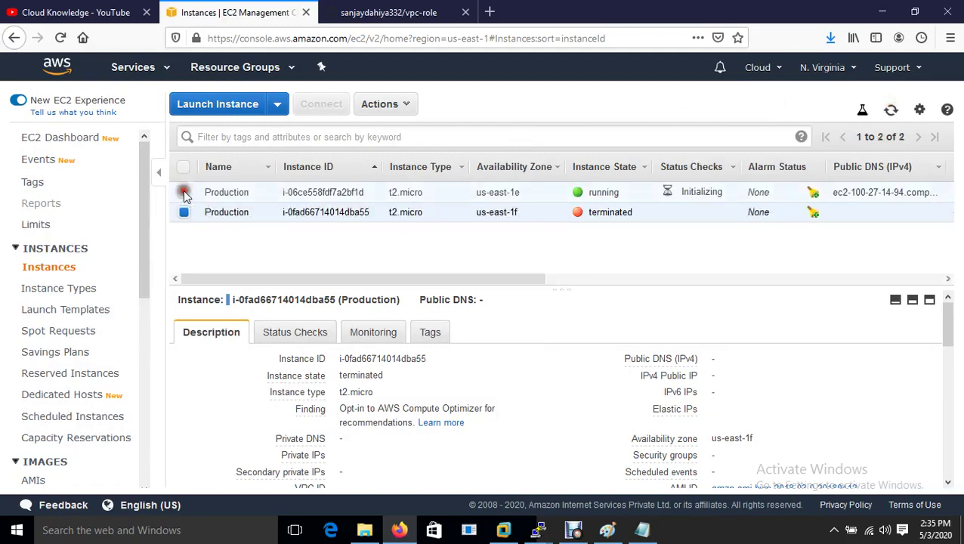
pyautogui.click(184, 192)
pyautogui.click(184, 212)
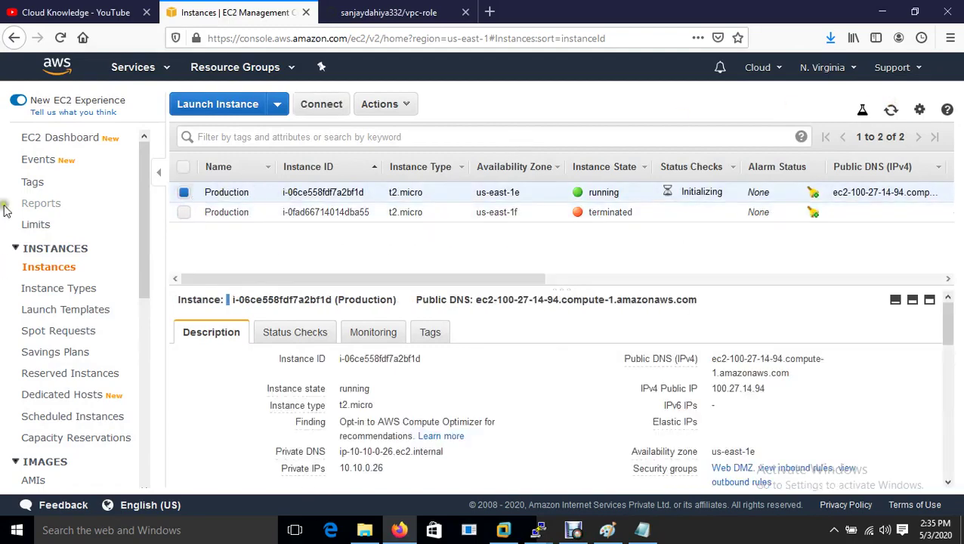
# Step: Open the Key pairs list from the EC2 dashboard
pyautogui.click(63, 139)
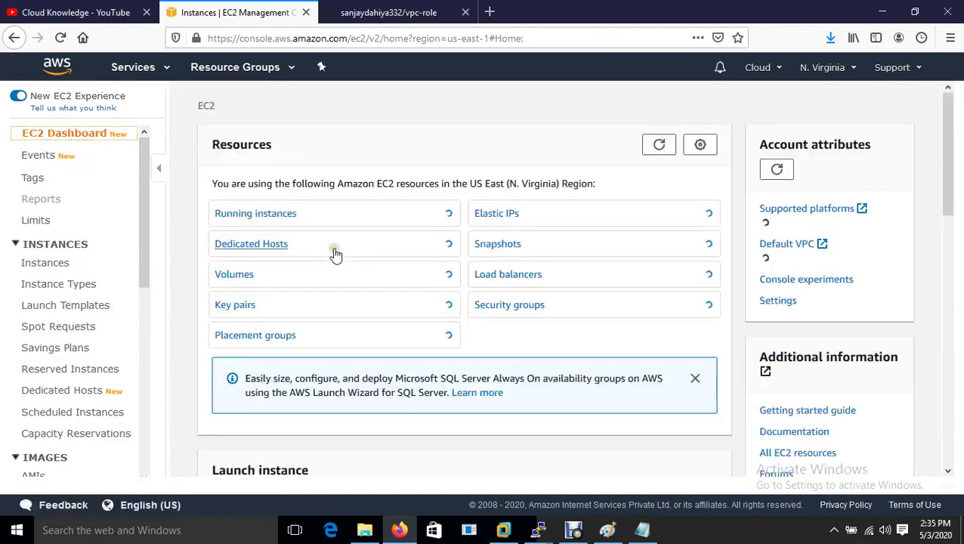
pyautogui.click(240, 307)
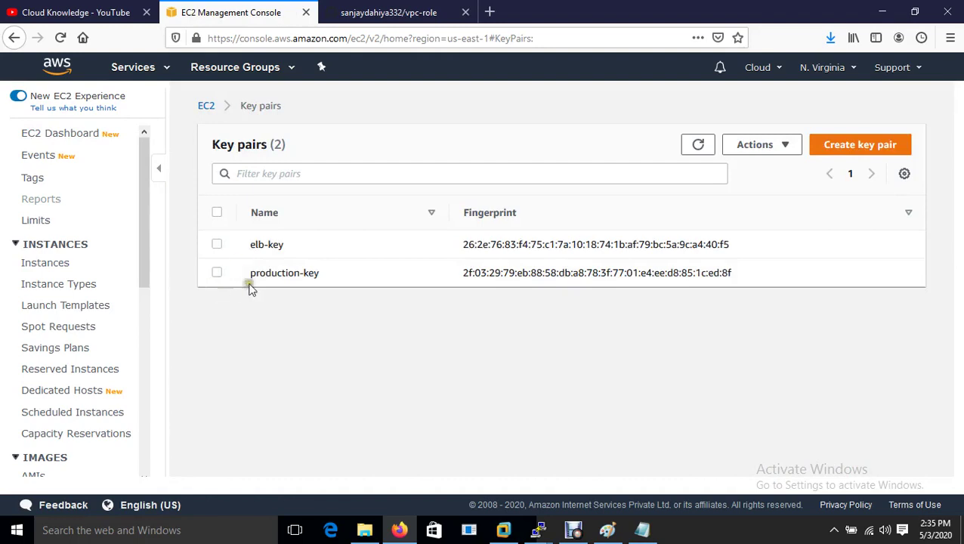
# Step: Switch to the first terminal session, change to /home/cloudknowledges and list its files to check for production.pem
pyautogui.moveTo(537, 531)
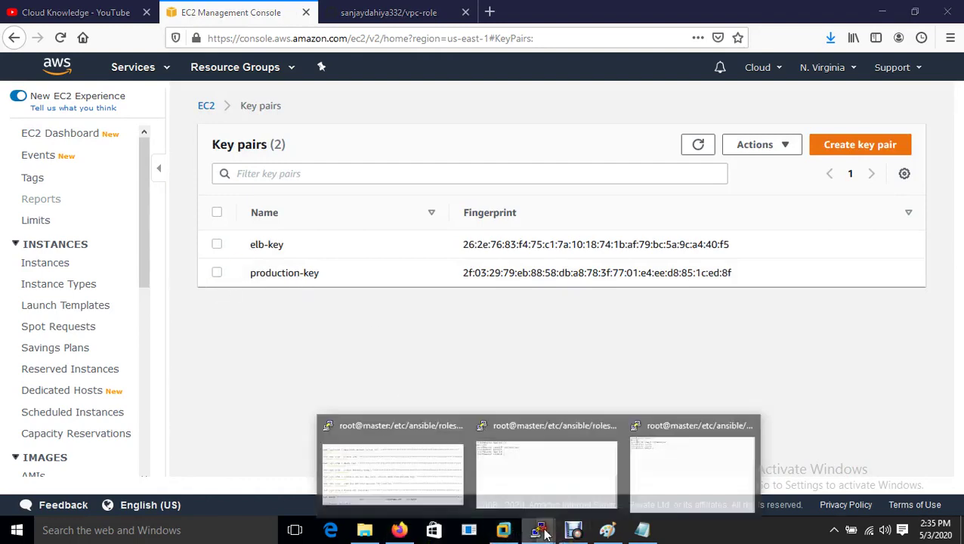
pyautogui.click(379, 460)
pyautogui.write('c')
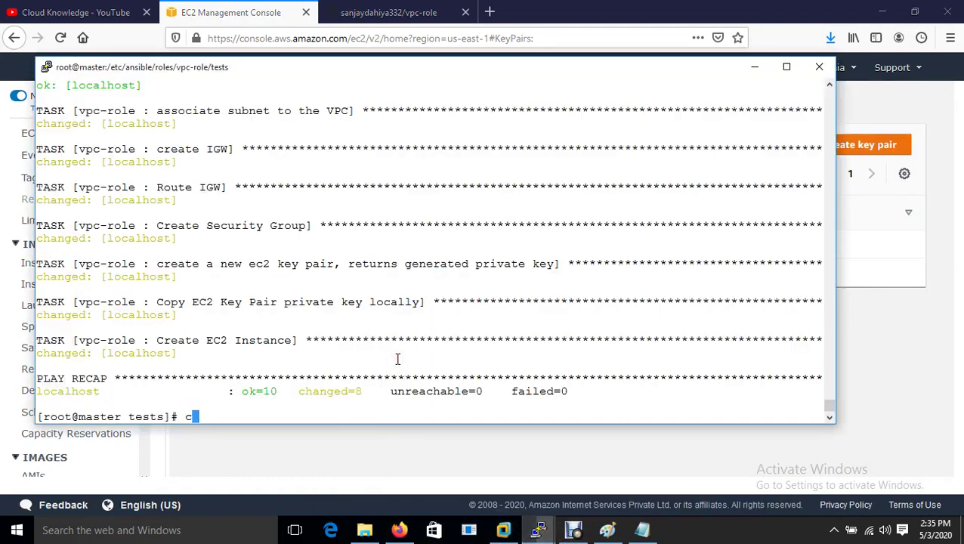
pyautogui.write('d /home/')
pyautogui.press('Return')
pyautogui.write('ls')
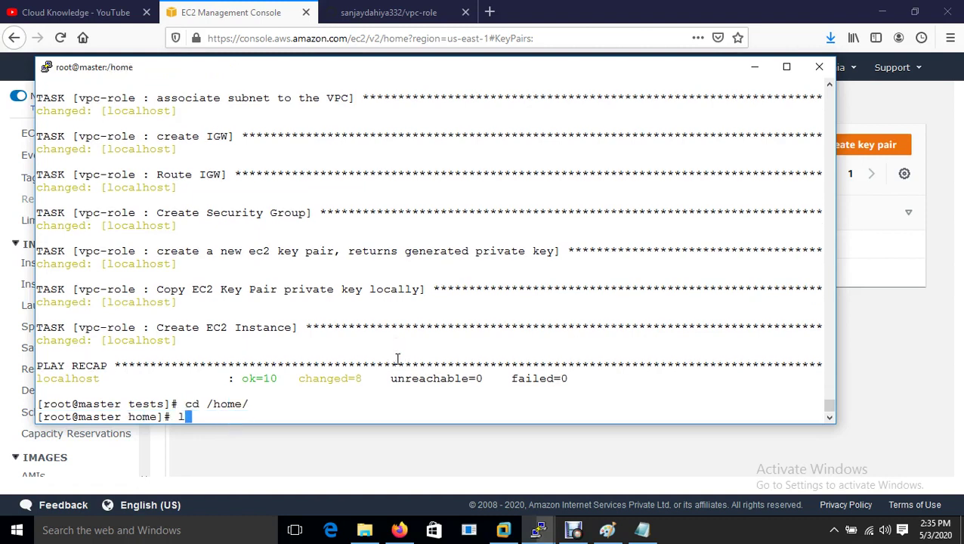
pyautogui.press('Return')
pyautogui.write('cd cl')
pyautogui.write('ls')
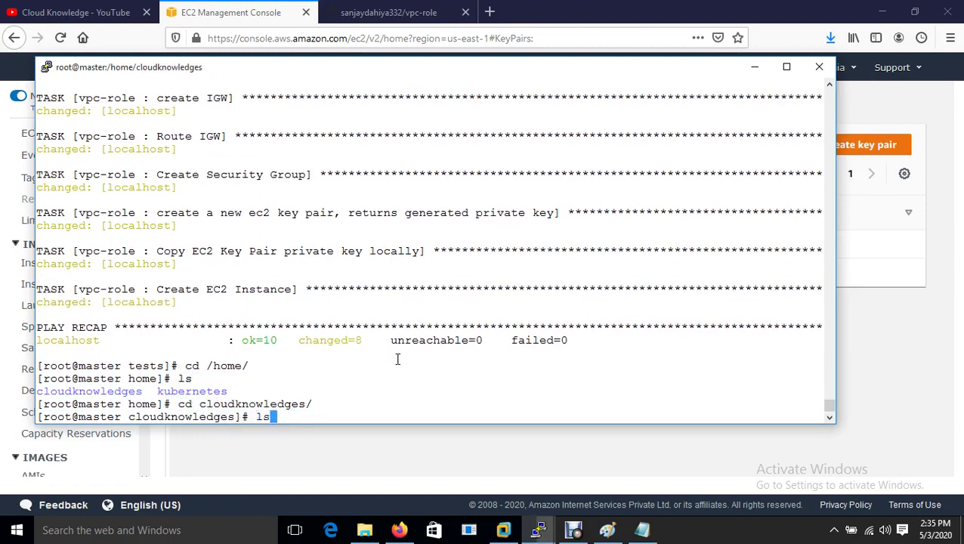
pyautogui.press('Return')
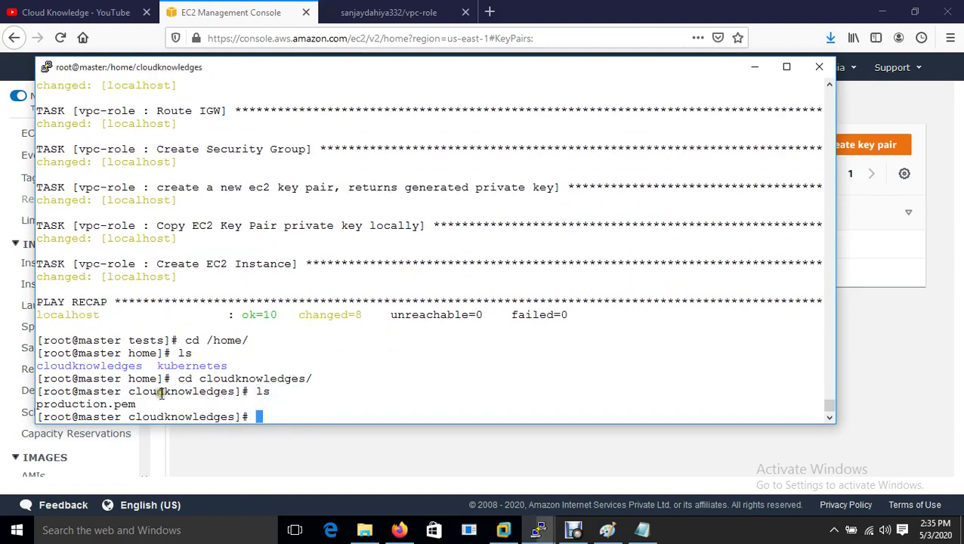
pyautogui.moveTo(35, 406); pyautogui.dragTo(215, 406)
# Step: Return to the browser, find the VPC service by searching for vpc, and show the list of VPCs
pyautogui.click(477, 472)
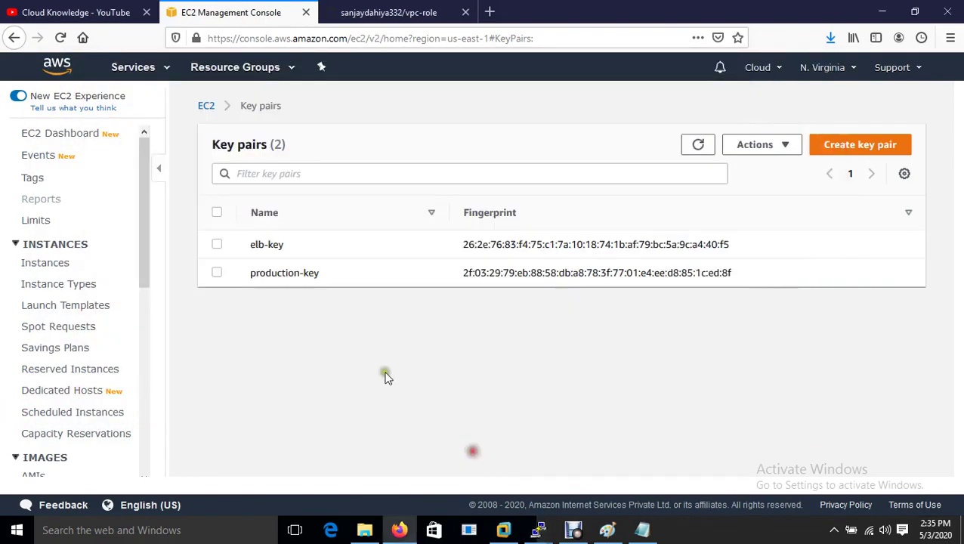
pyautogui.click(155, 66)
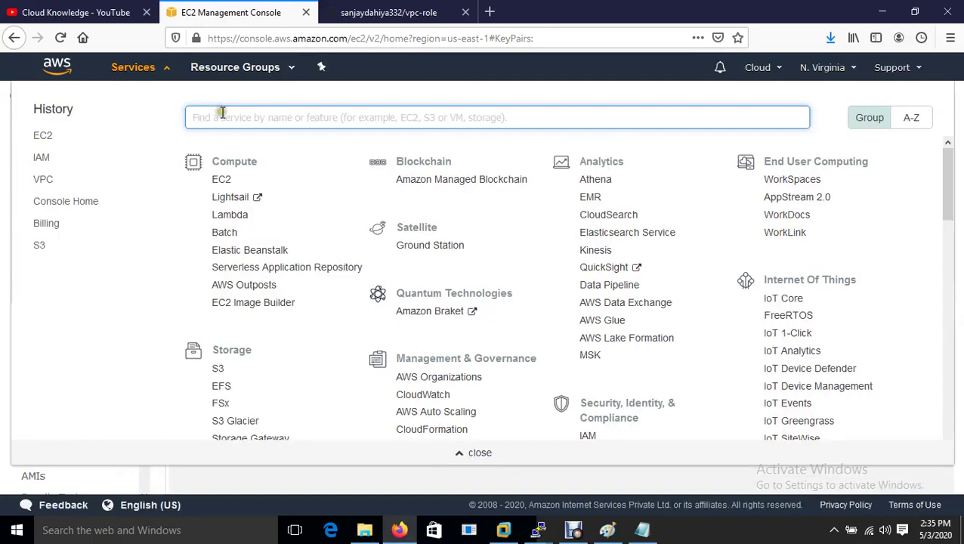
pyautogui.write('vpc')
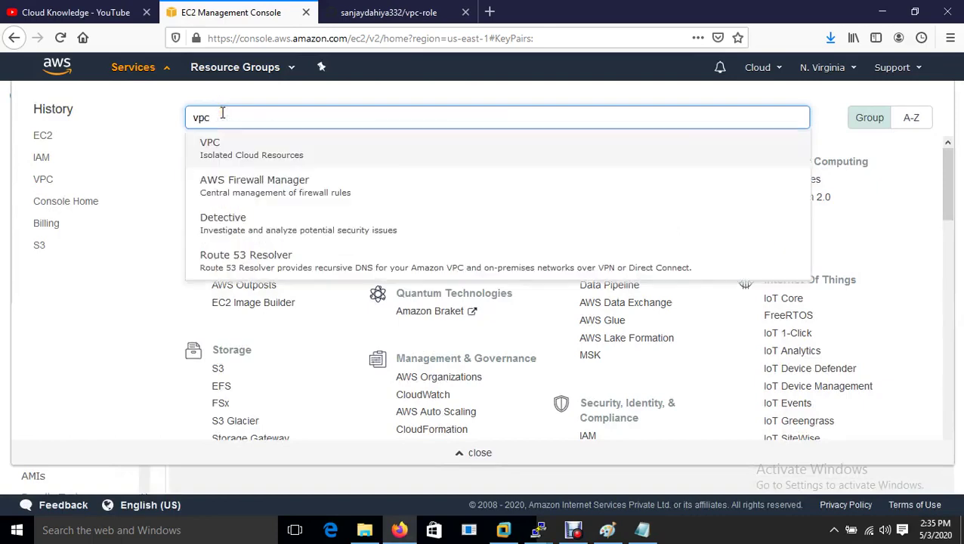
pyautogui.click(212, 162)
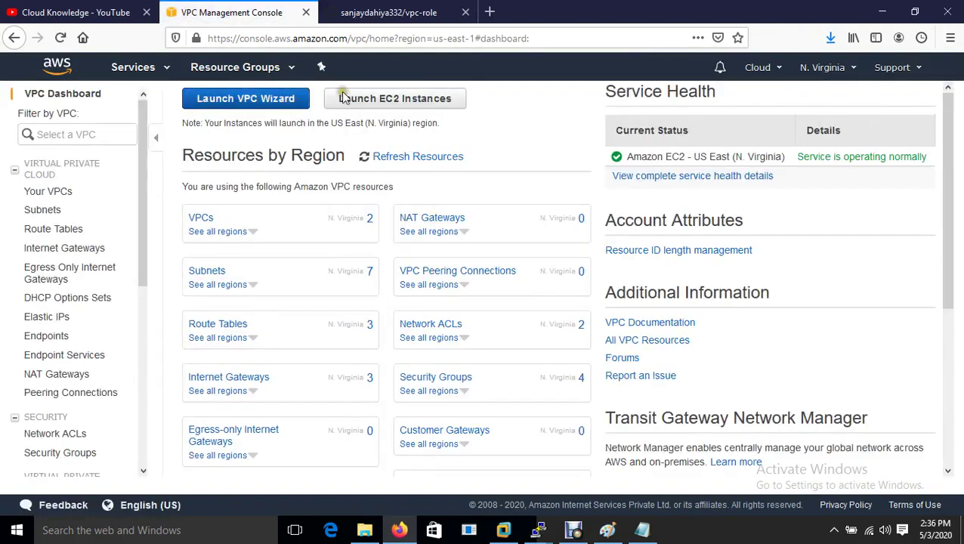
pyautogui.click(200, 224)
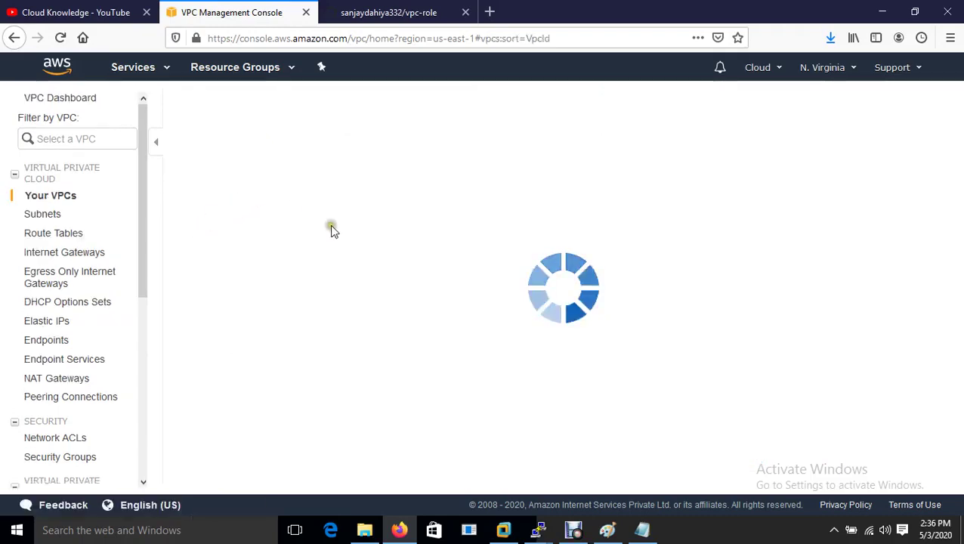
pyautogui.click(187, 192)
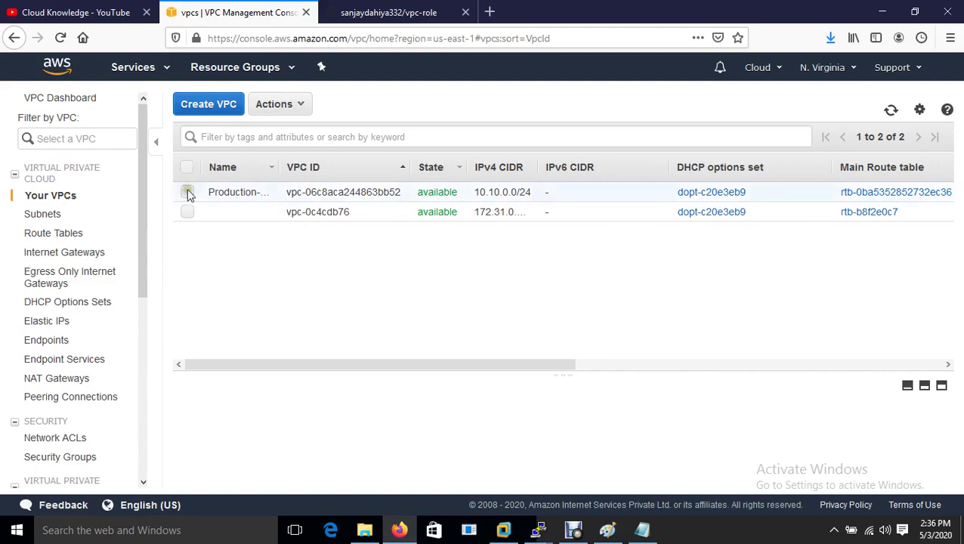
# Step: Review the subnets, route tables, internet gateways and security groups, and show the details of the Web DMZ group
pyautogui.click(39, 215)
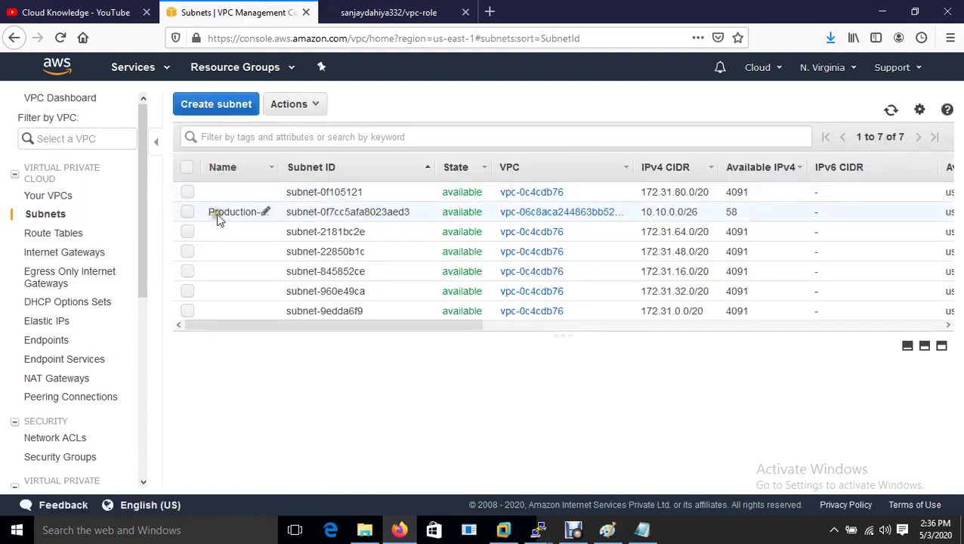
pyautogui.click(47, 234)
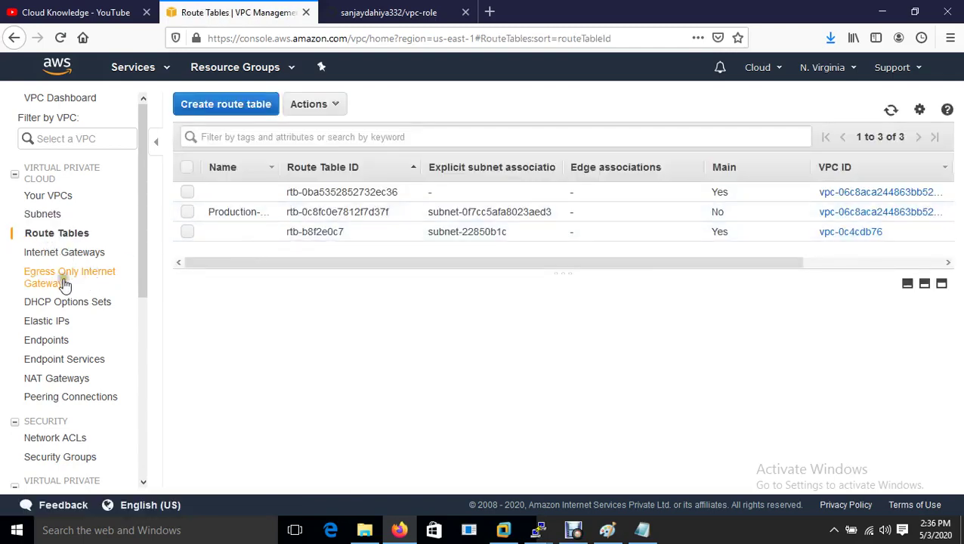
pyautogui.click(66, 253)
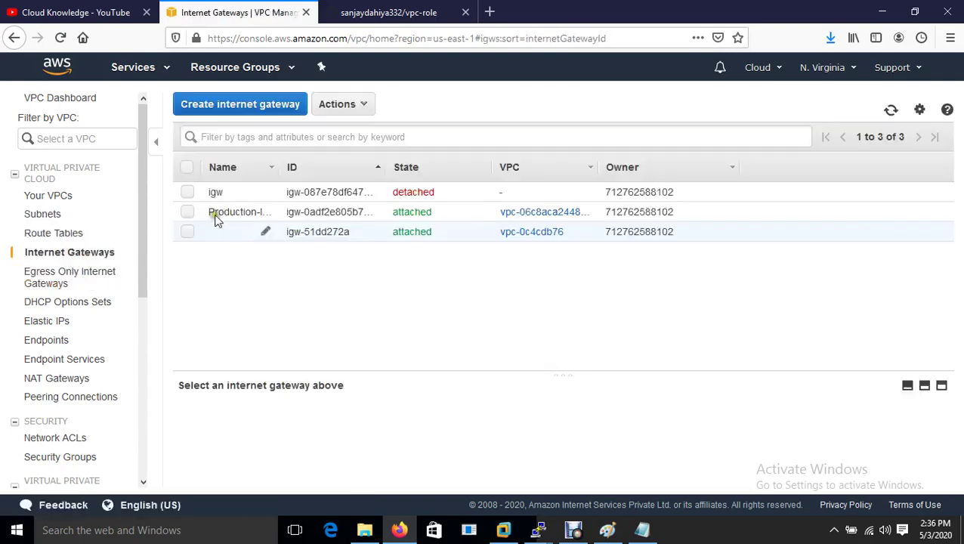
pyautogui.click(53, 456)
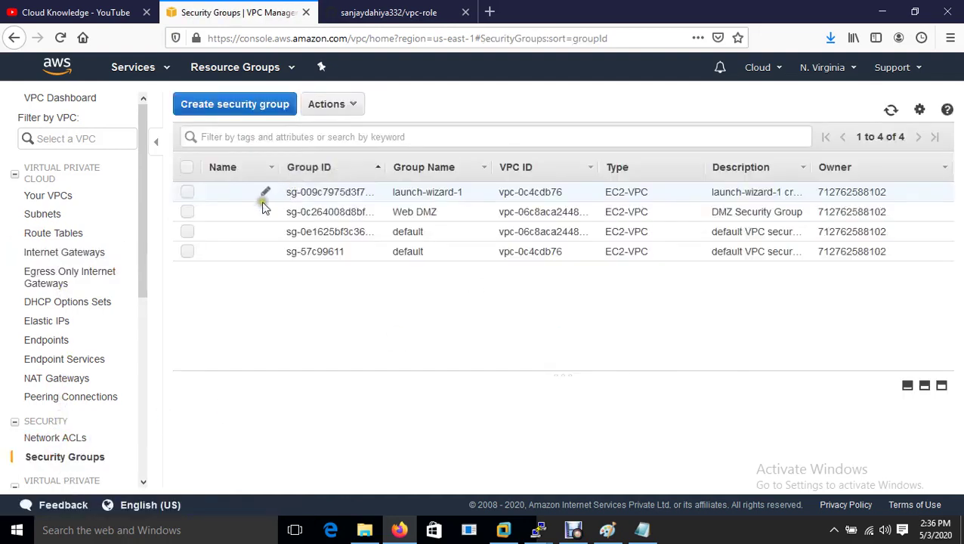
pyautogui.click(408, 213)
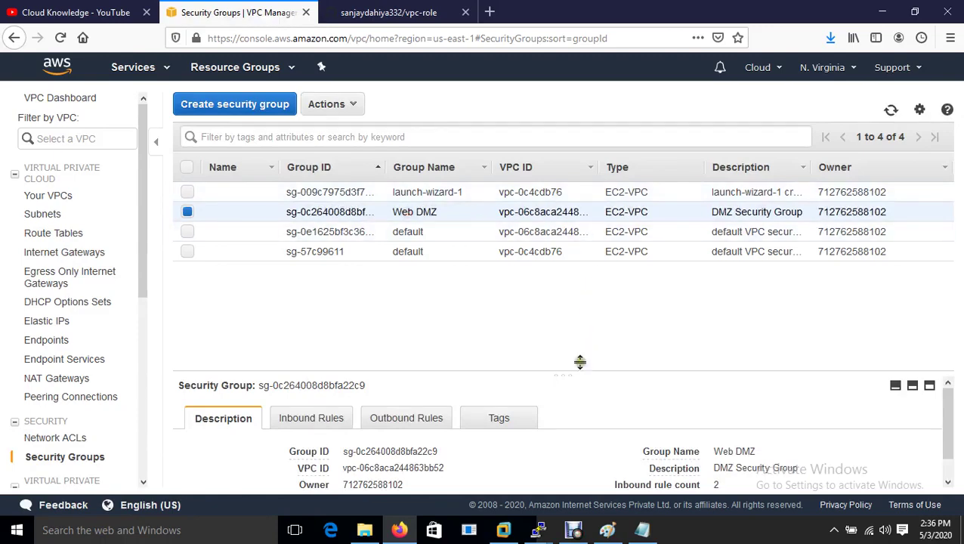
# Step: Go back through the VPC dashboard to the VPC list and show the Production VPC's details in an enlarged pane
pyautogui.click(63, 100)
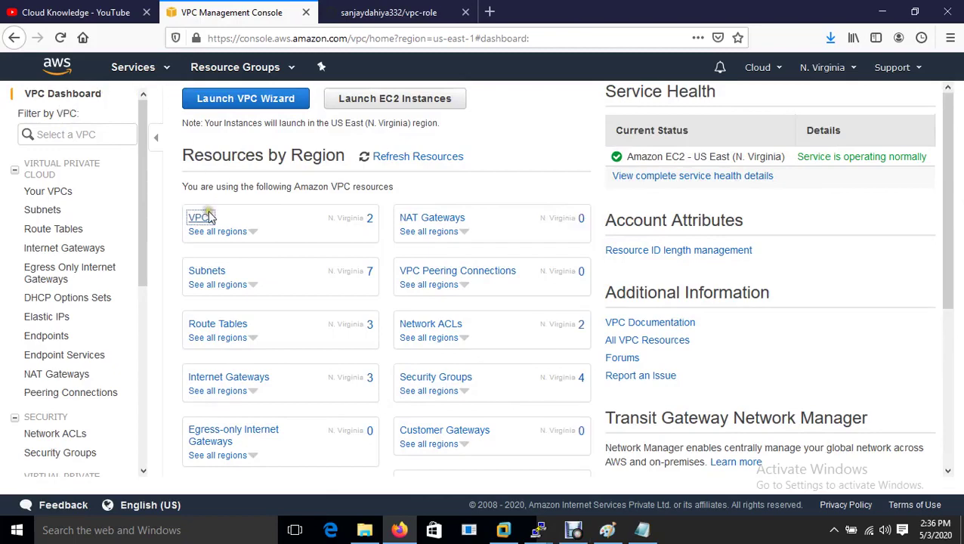
pyautogui.click(200, 218)
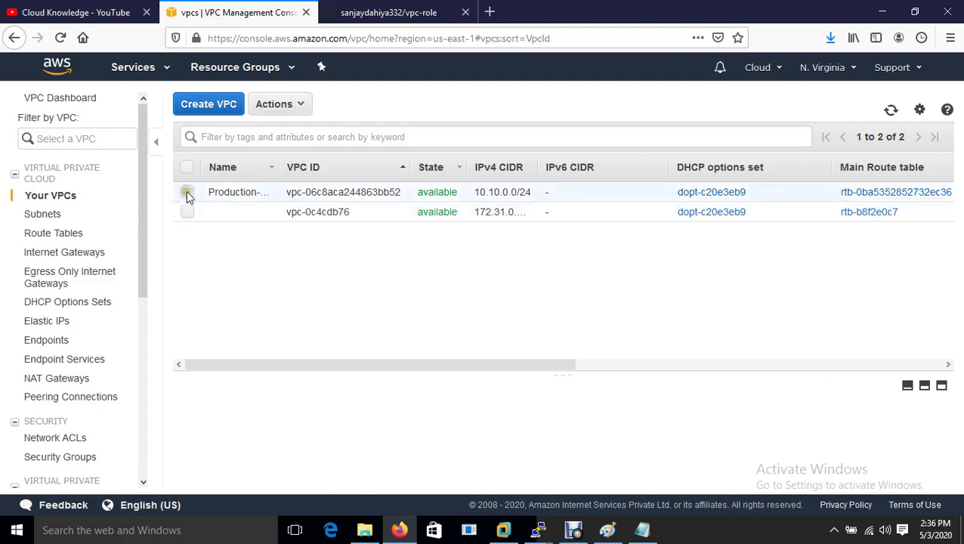
pyautogui.click(187, 192)
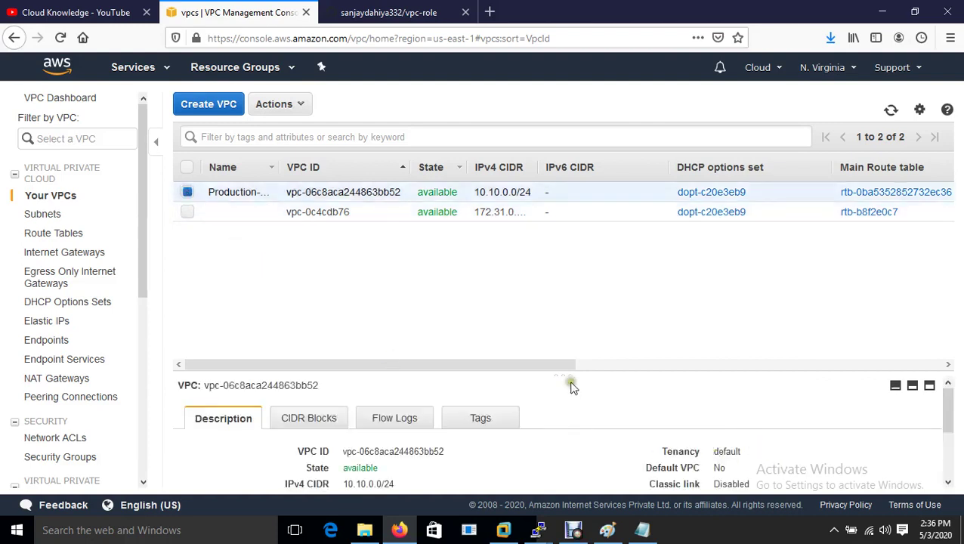
pyautogui.moveTo(570, 375); pyautogui.dragTo(574, 257)
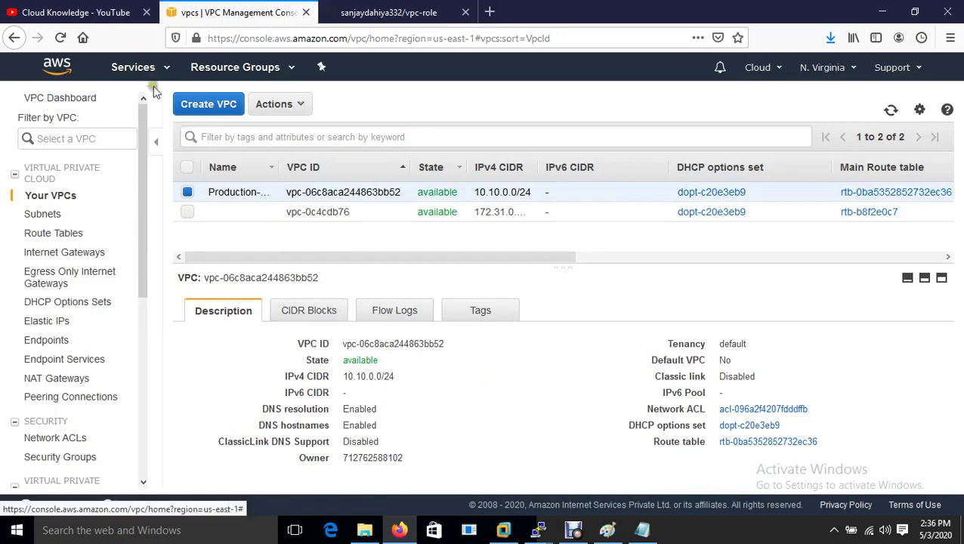
# Step: Open the EC2 running instances list, select the running Production instance and copy its IPv4 public IP
pyautogui.click(127, 70)
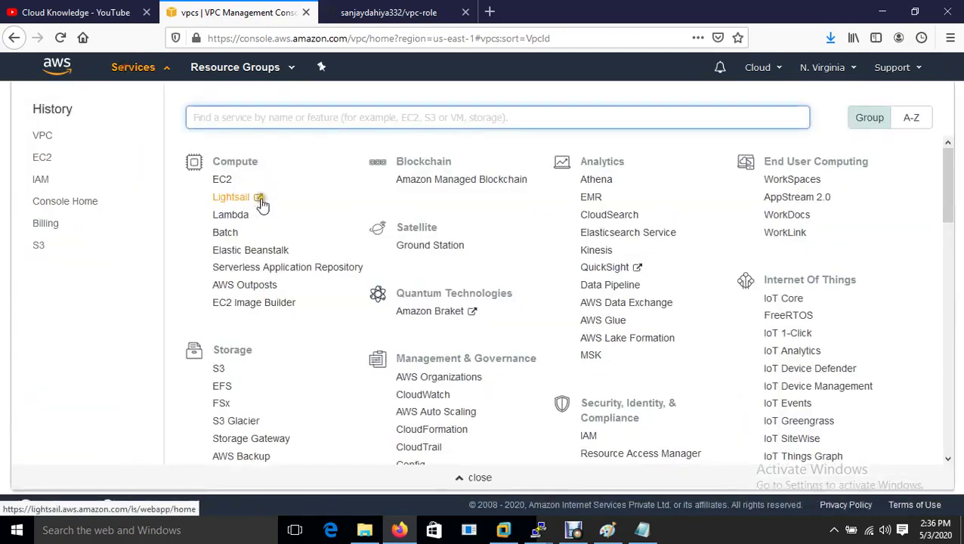
pyautogui.click(219, 181)
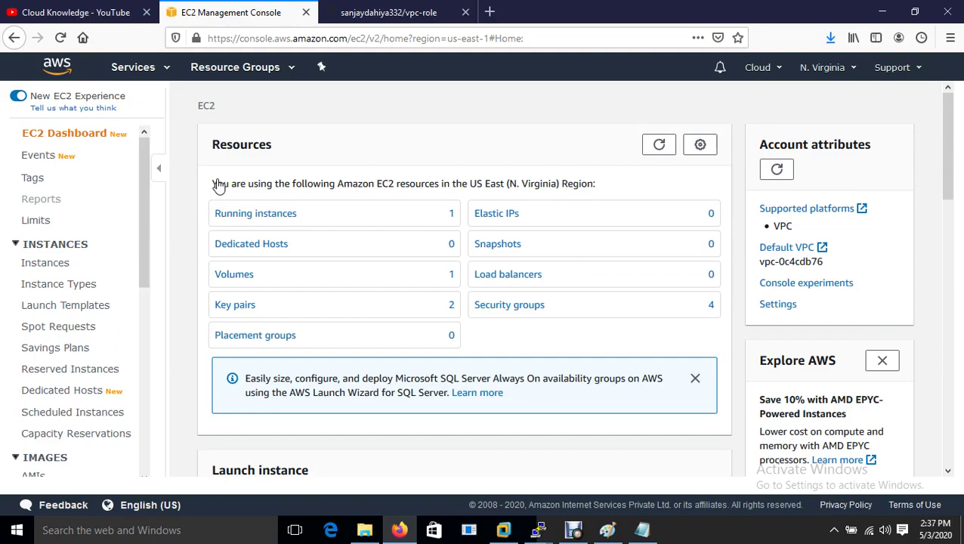
pyautogui.click(253, 215)
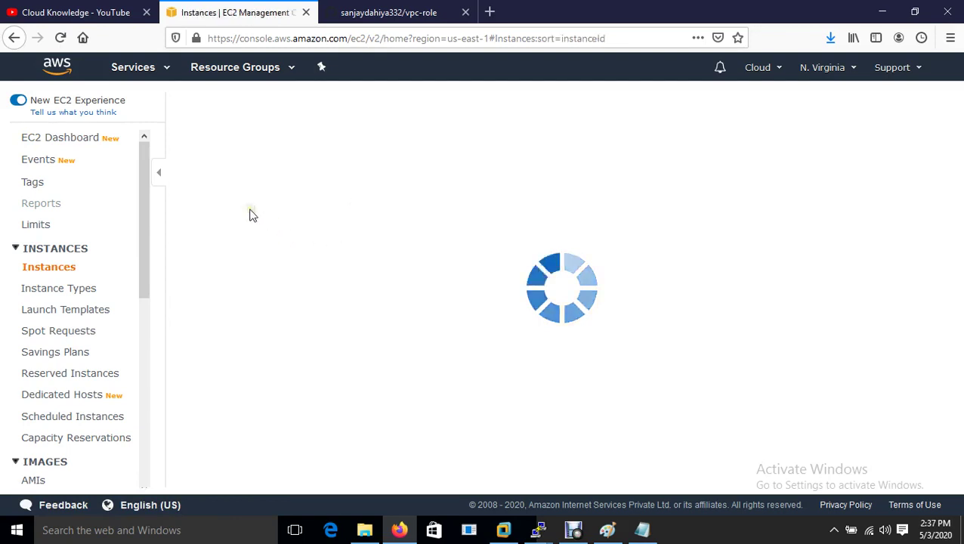
pyautogui.click(210, 197)
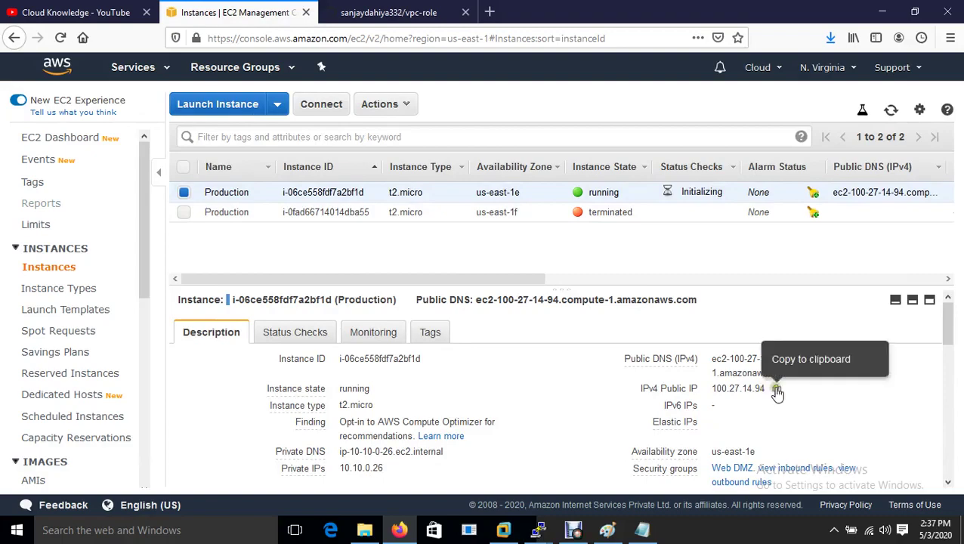
pyautogui.click(776, 388)
# Step: Switch to the terminal in the cloudknowledges directory, list its files and run chmod 600 on production.pem
pyautogui.moveTo(537, 529)
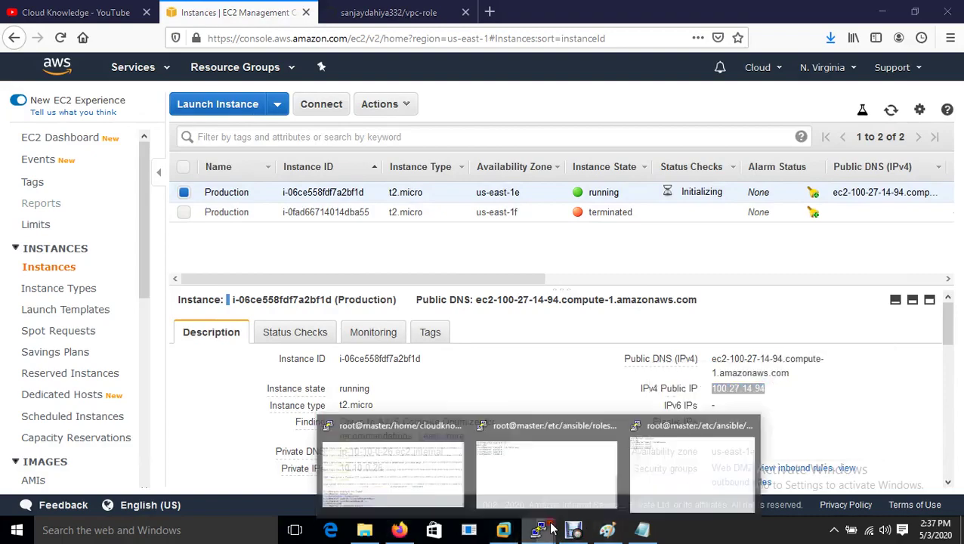
pyautogui.click(420, 454)
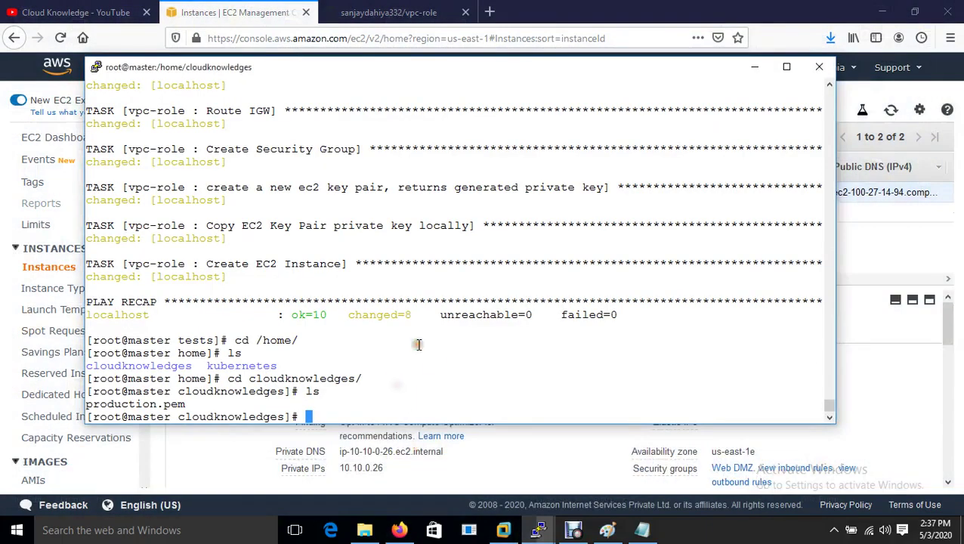
pyautogui.write('ls')
pyautogui.press('Return')
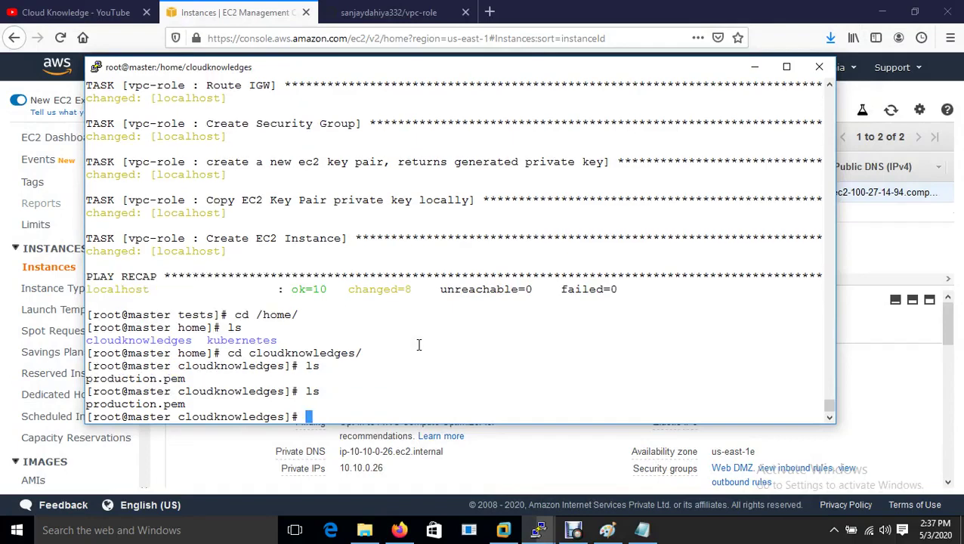
pyautogui.write('chmod 600')
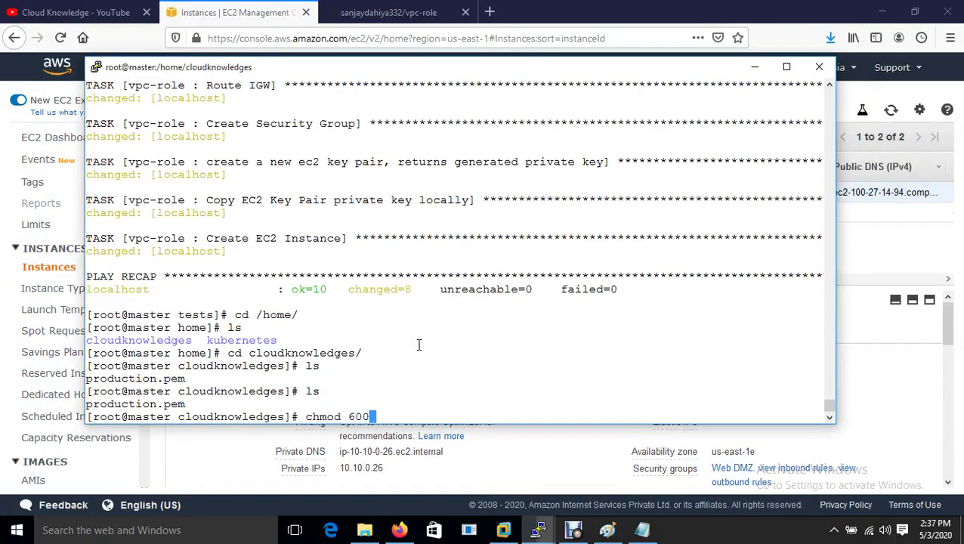
pyautogui.write(' p')
pyautogui.press('Tab')
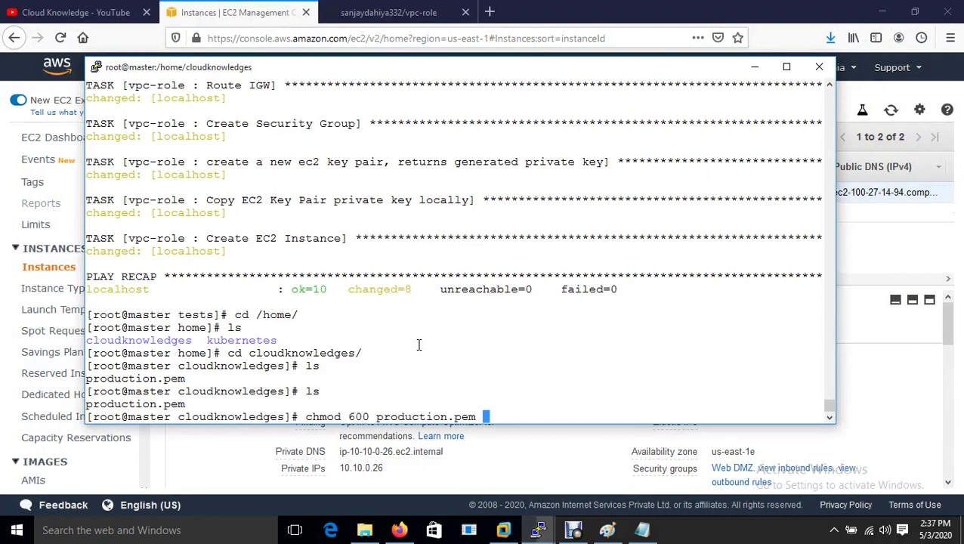
pyautogui.press('Return')
pyautogui.hotkey('ctrl', 'l')
pyautogui.press('Return')
pyautogui.press('Return')
pyautogui.write('ssh e')
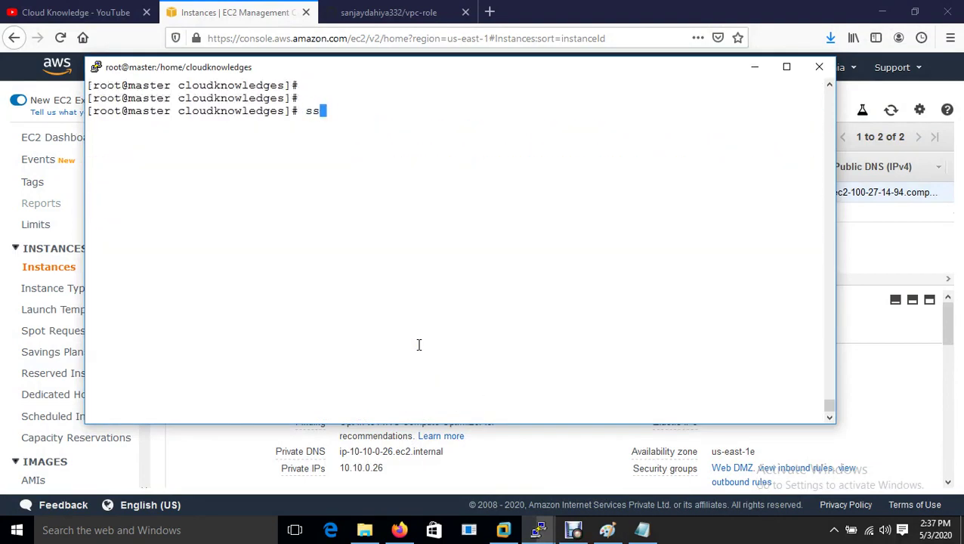
pyautogui.write('c2-user@')
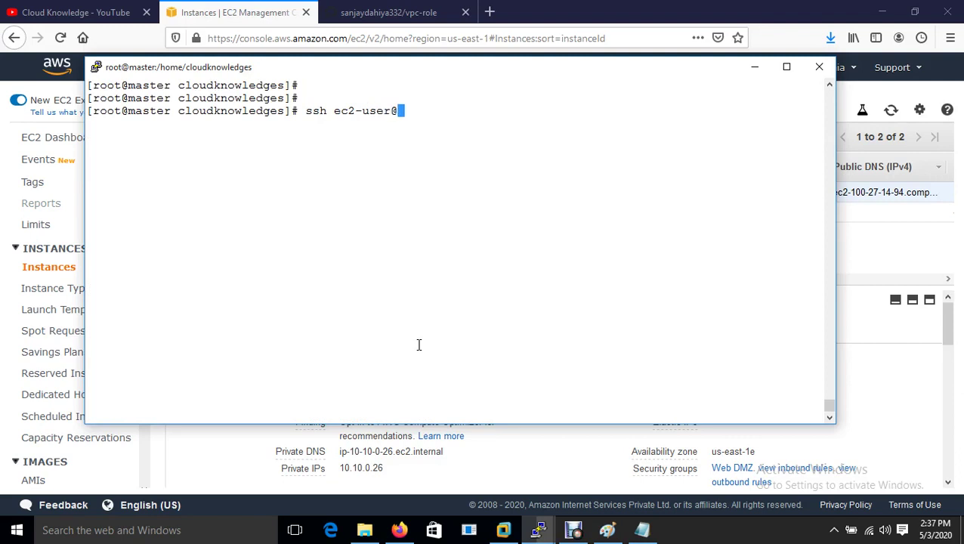
pyautogui.rightClick(419, 344)
pyautogui.write('-')
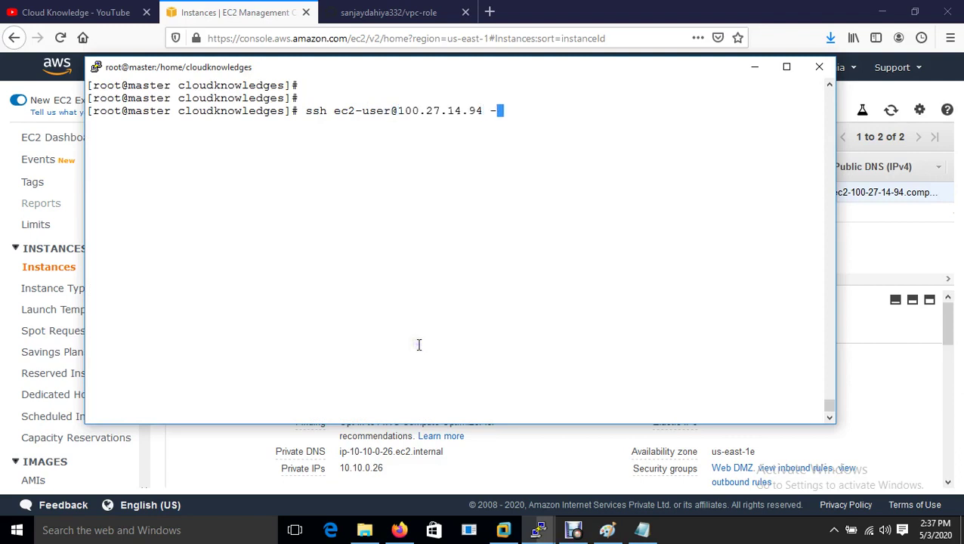
pyautogui.write('i pr')
pyautogui.press('Tab')
pyautogui.press('Return')
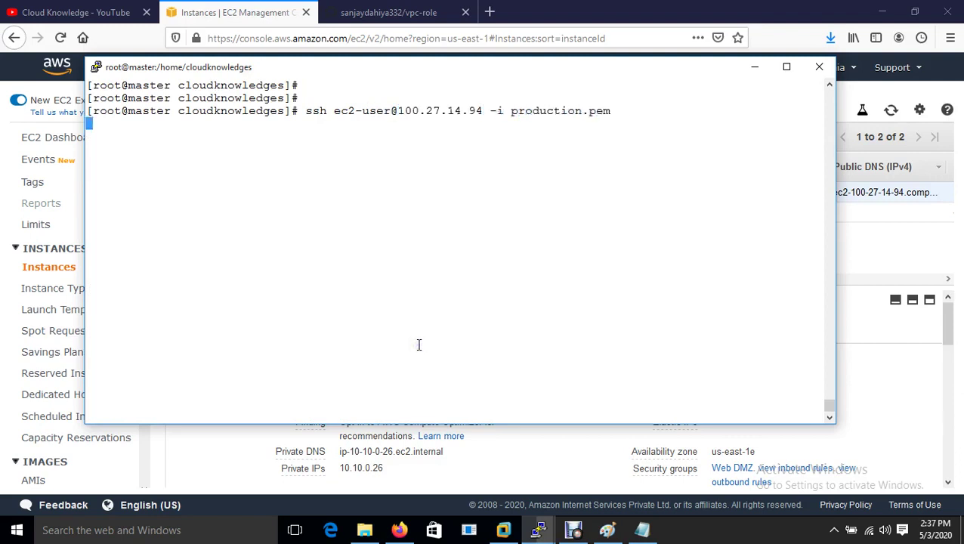
pyautogui.write('yes')
pyautogui.press('Return')
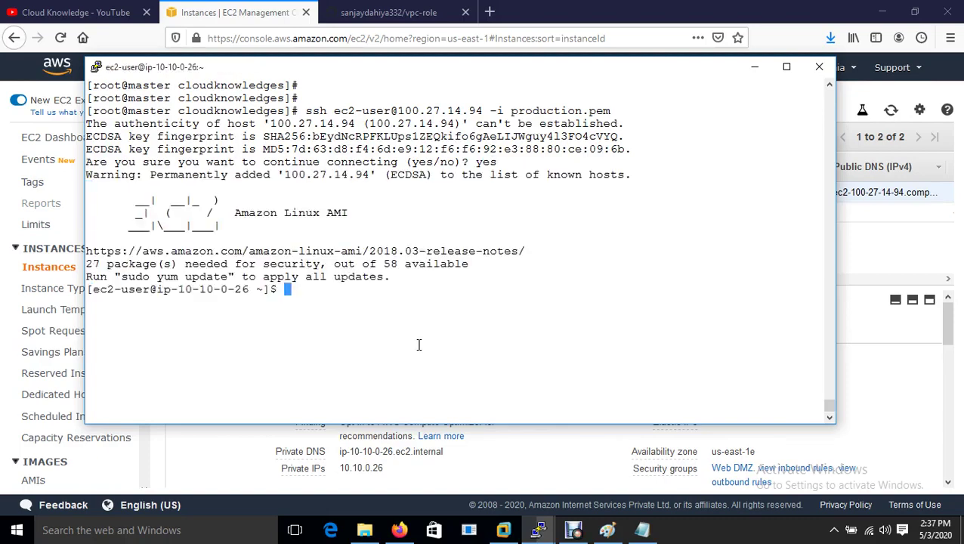
# Step: Clear the screen of the remote EC2 session and minimize the terminal window to return to the browser
pyautogui.press('Return')
pyautogui.press('Return')
pyautogui.hotkey('ctrl', 'l')
pyautogui.press('Return')
pyautogui.press('Return')
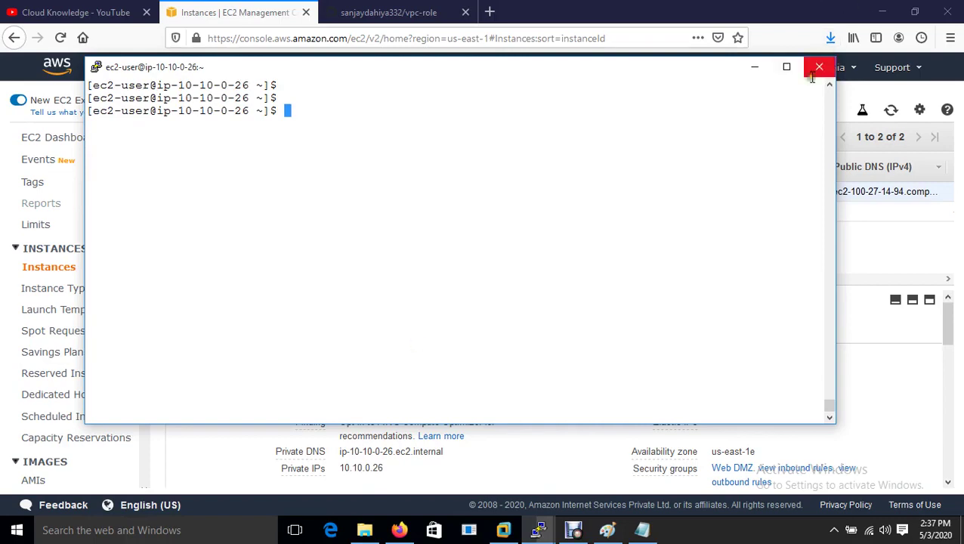
pyautogui.click(752, 69)
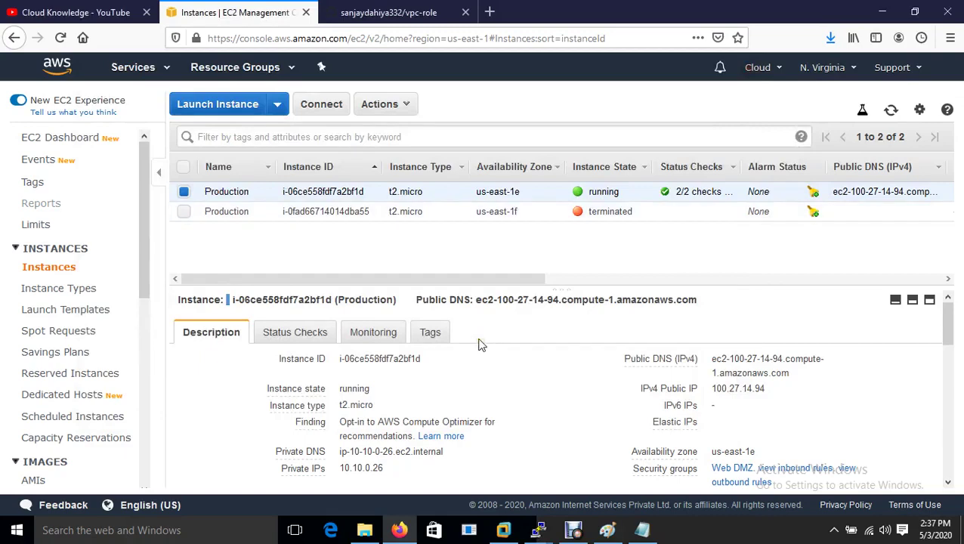